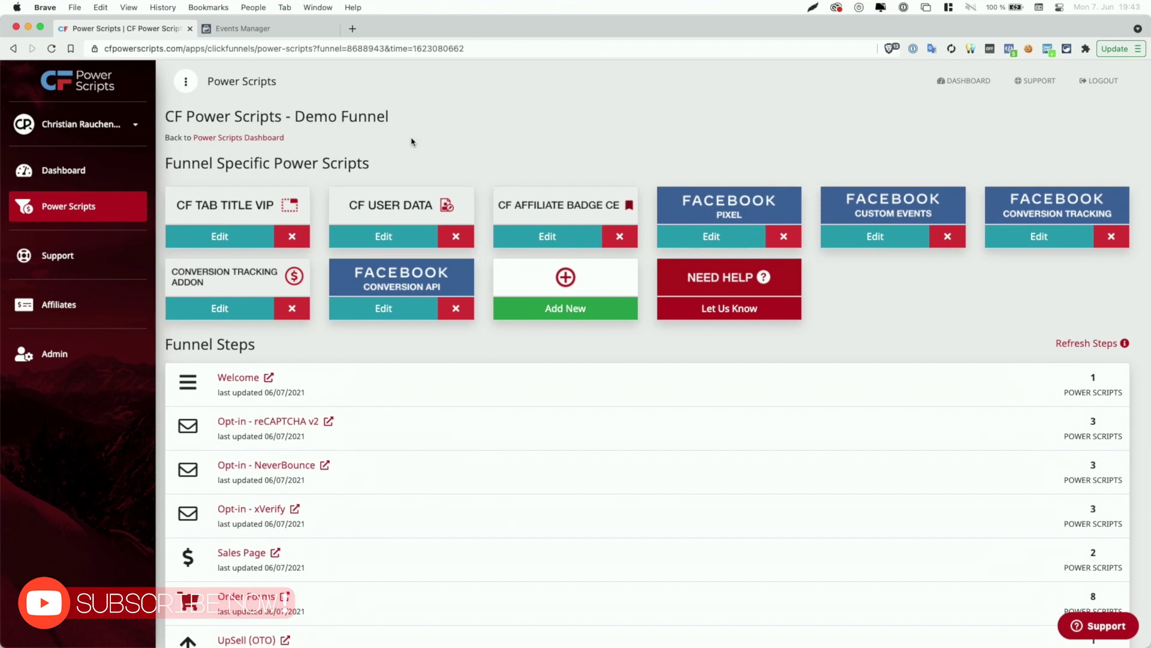
Return to All Funnels and open the CF Power Scripts - Demo Funnel
click(65, 214)
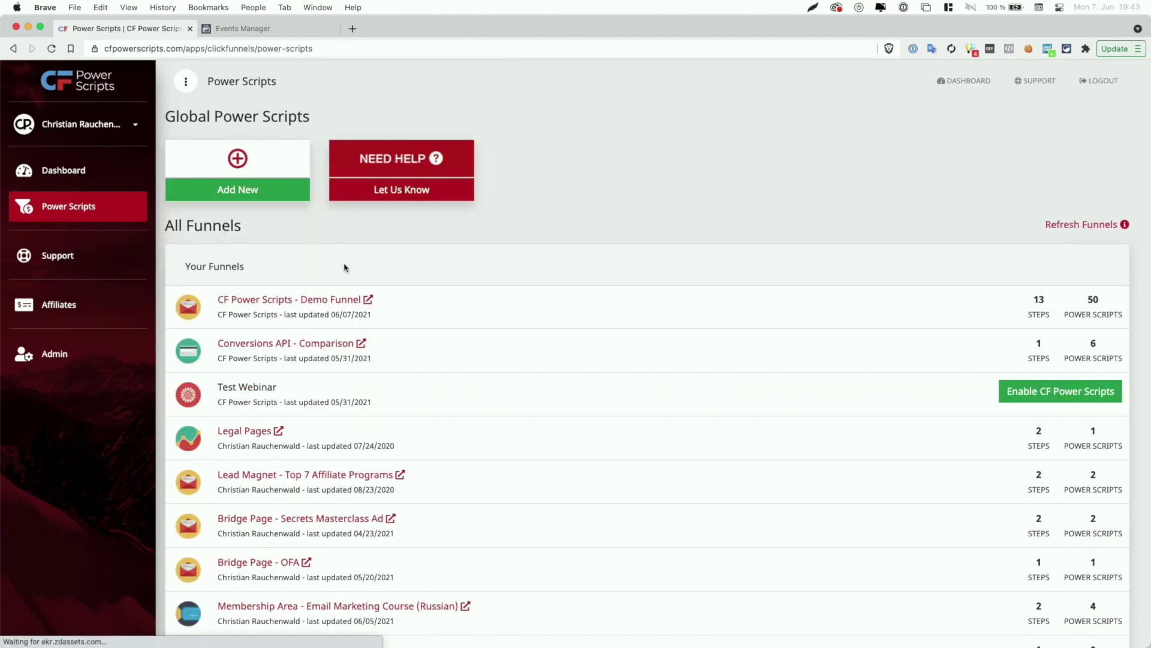
click(298, 299)
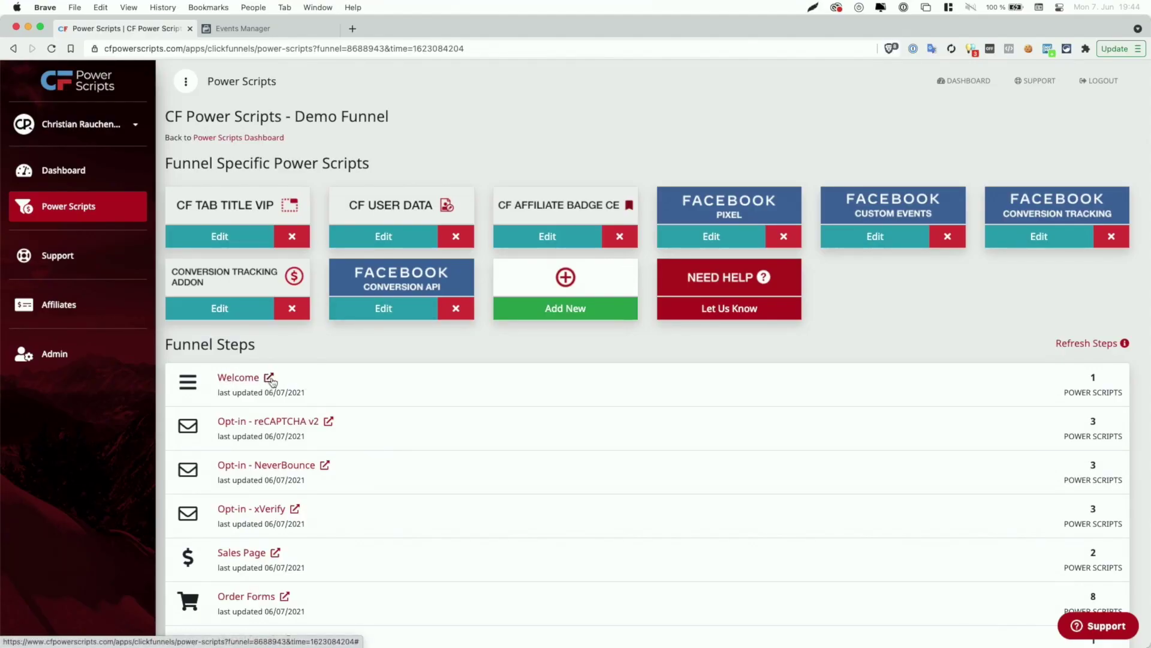
Copy the live Welcome step's link address from its Open Live Funnel Step option
click(270, 379)
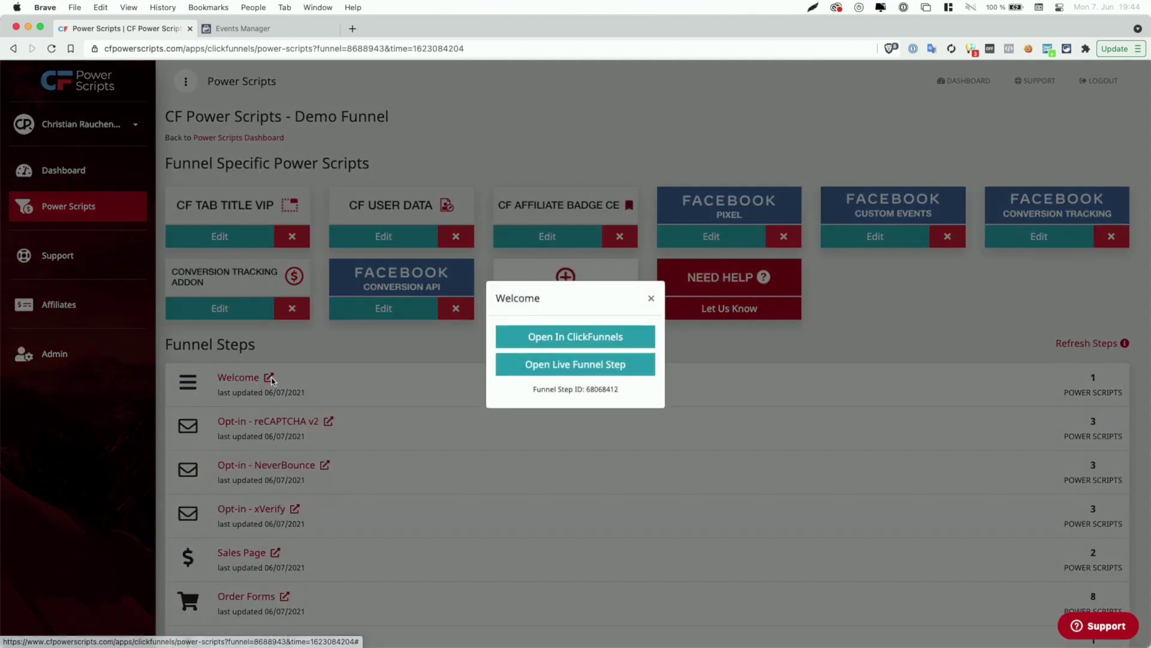
right_click(571, 378)
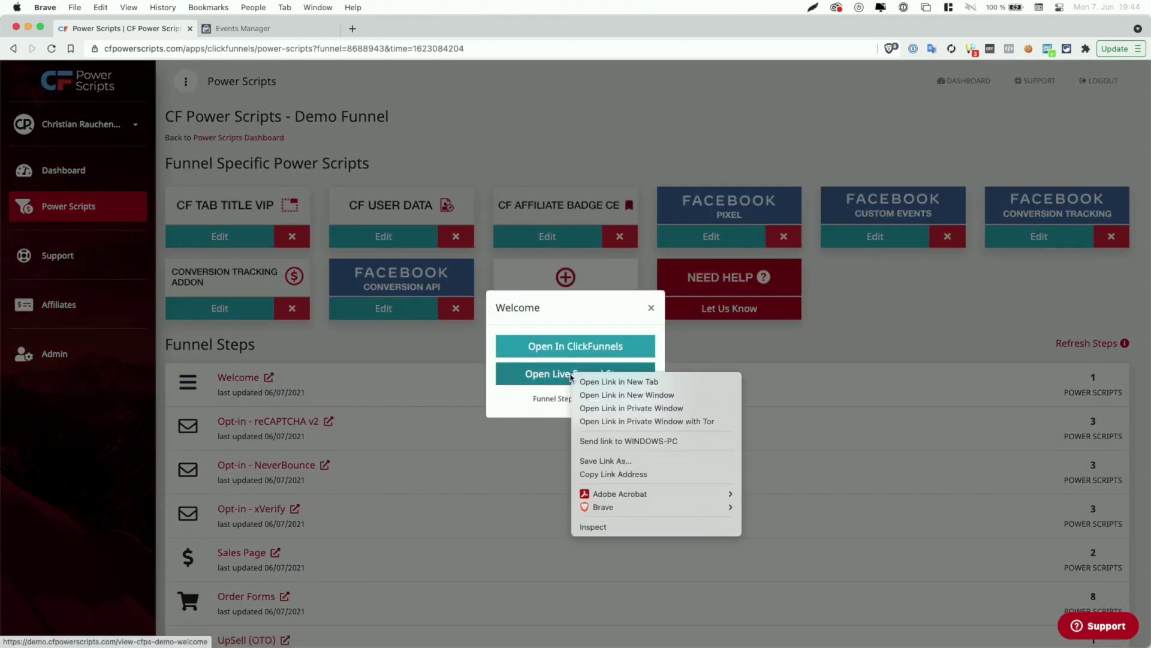
click(622, 474)
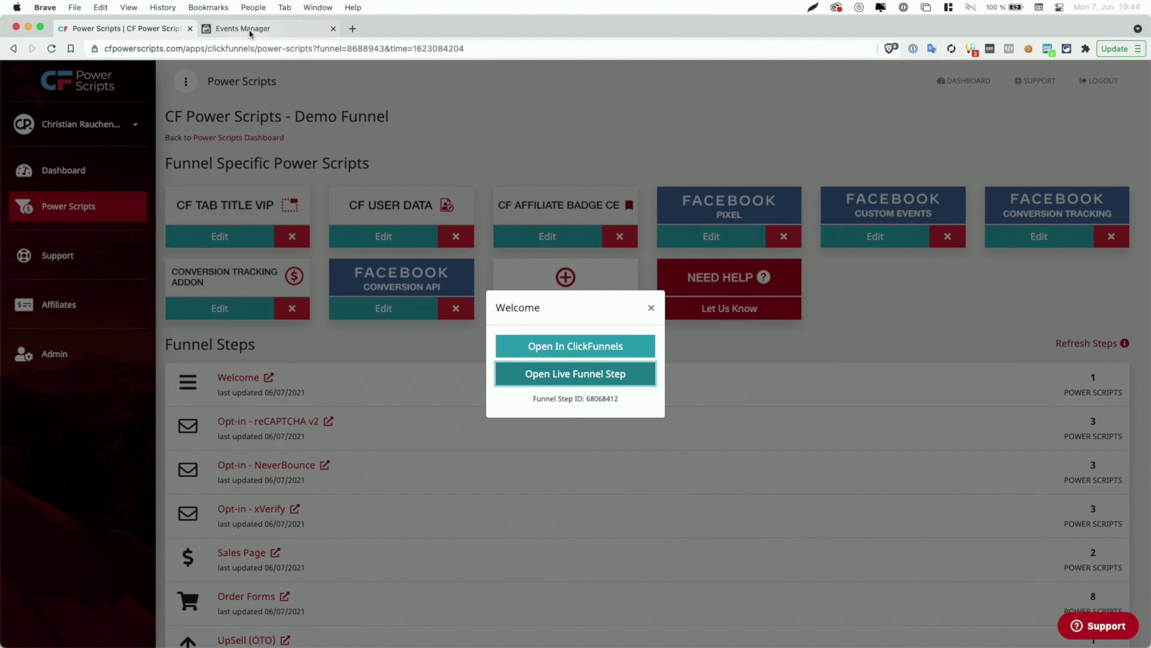
click(249, 30)
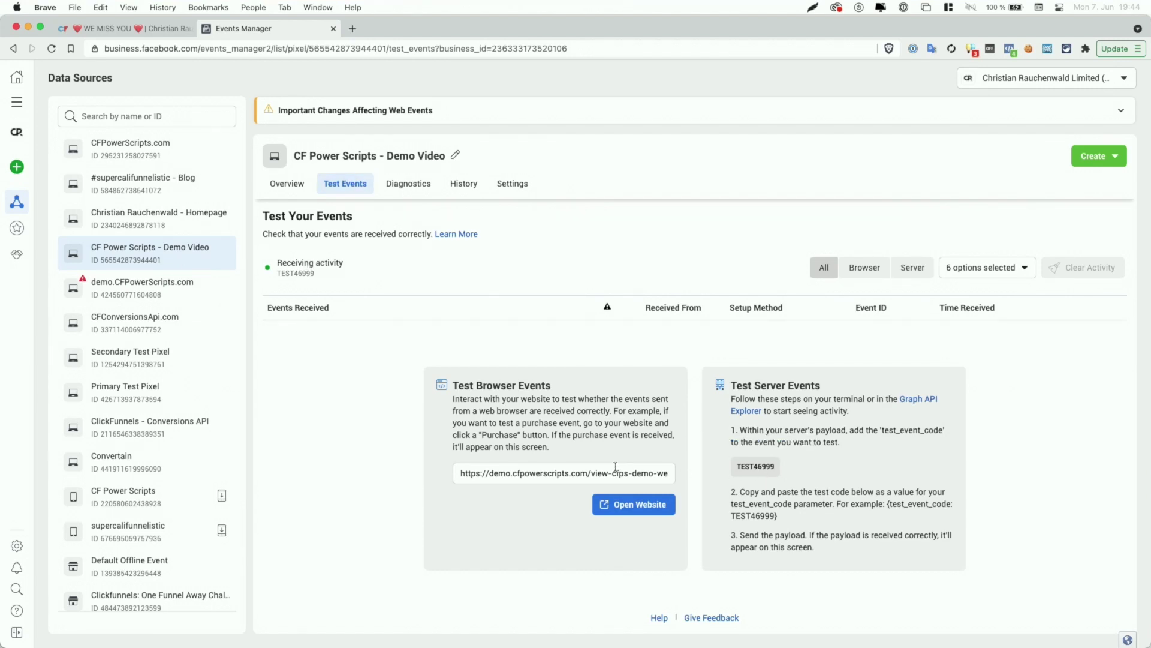
Use the live Welcome step link as the Test Browser Events website and open it
click(581, 473)
key(super+a)
key(super+c)
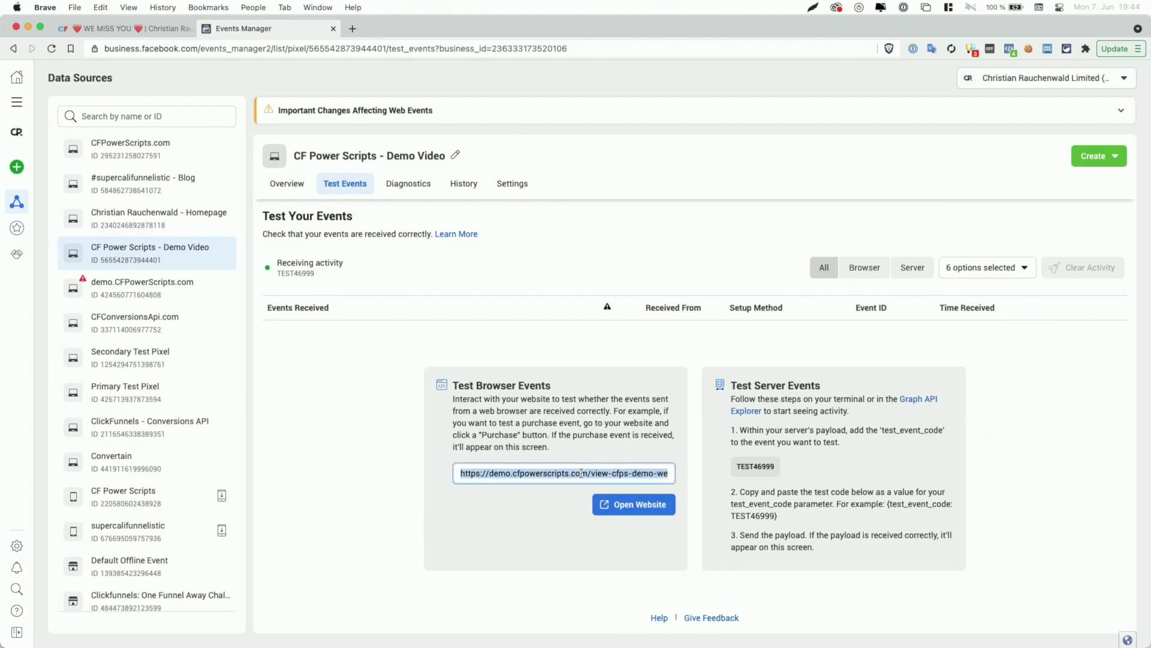
key(Right)
click(627, 508)
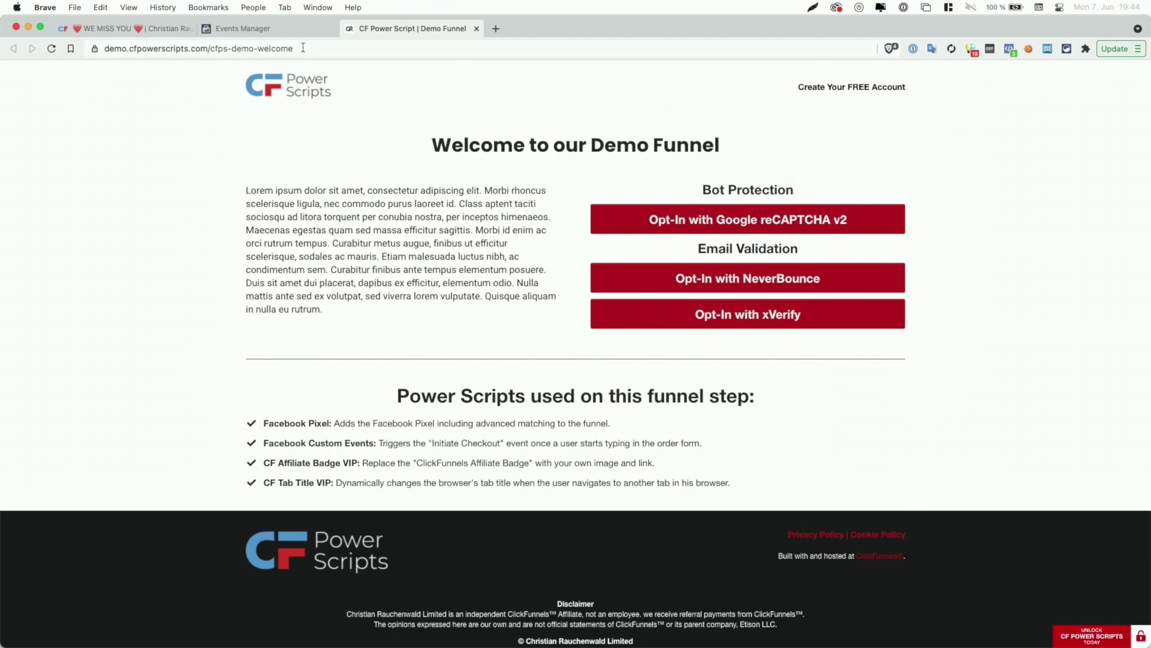
click(243, 28)
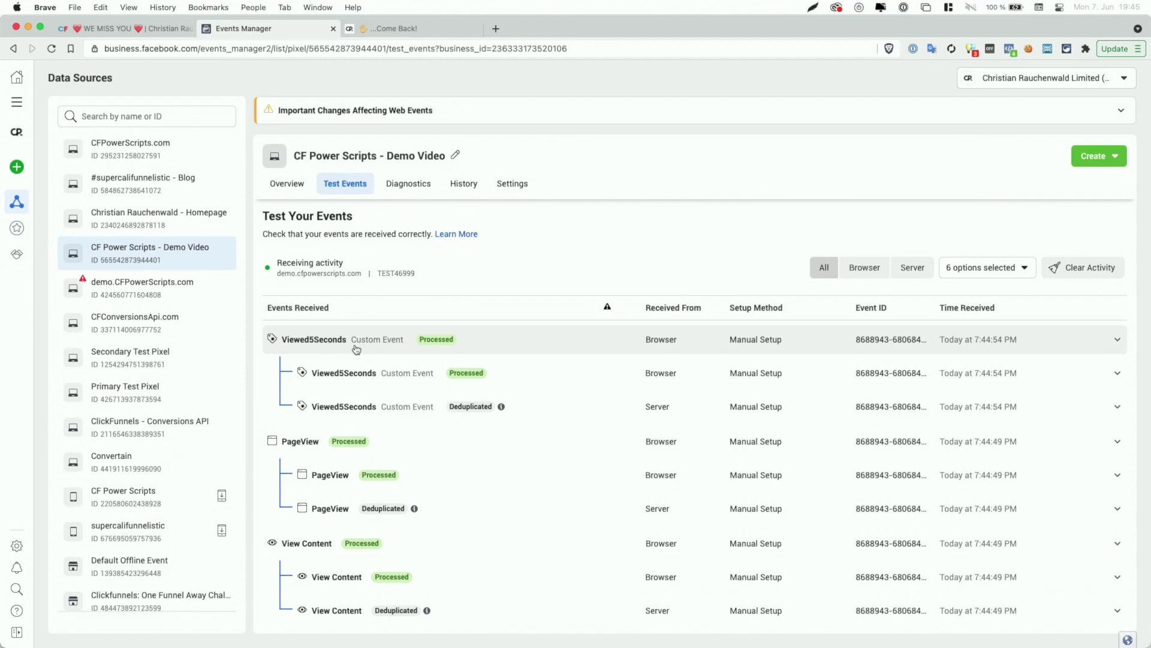
Expand the browser View Content event to show all 11 parameters, including value 0.01 and content_name Welcome
scroll(356, 349, down, 1)
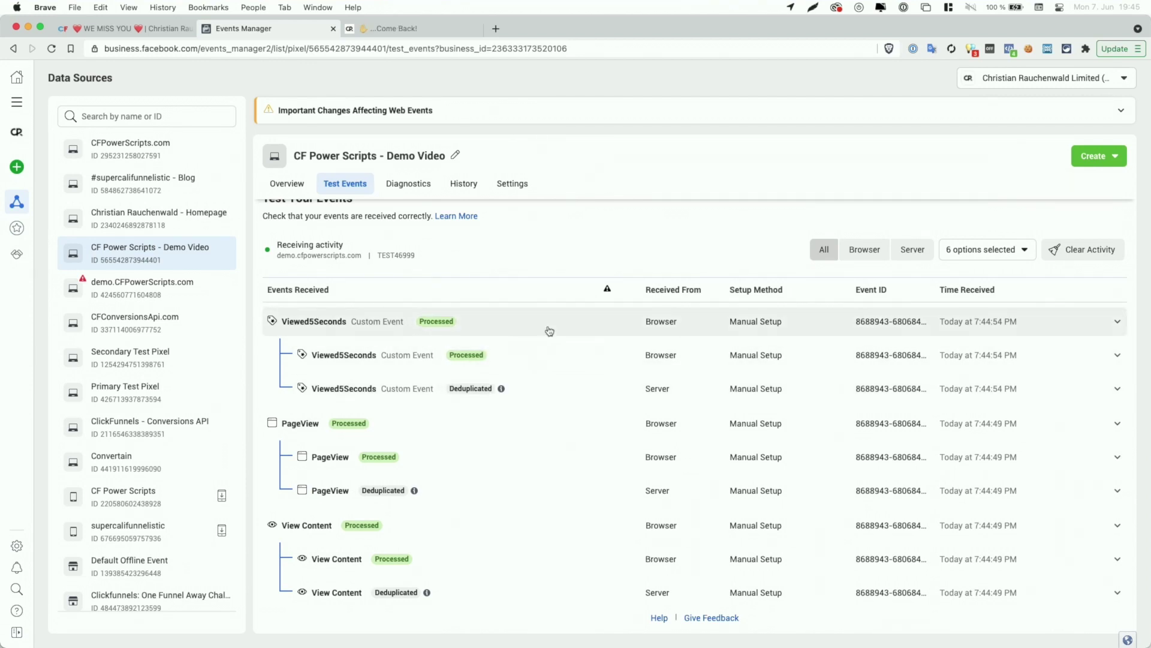
click(352, 562)
scroll(432, 475, down, 3)
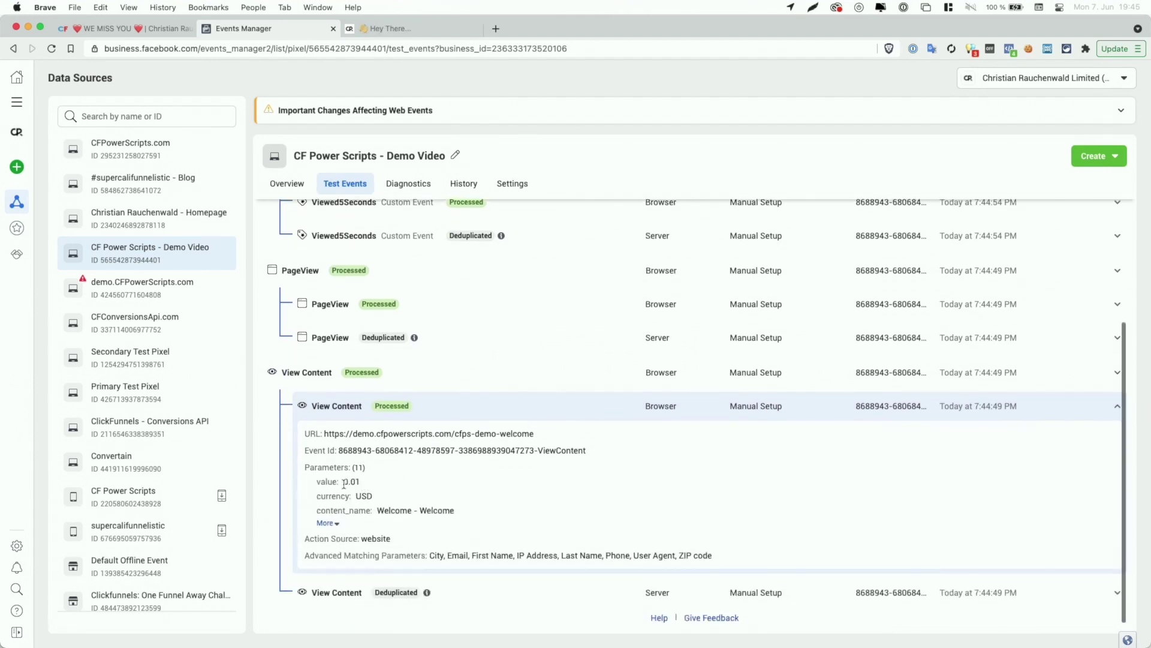
drag(370, 484, 343, 482)
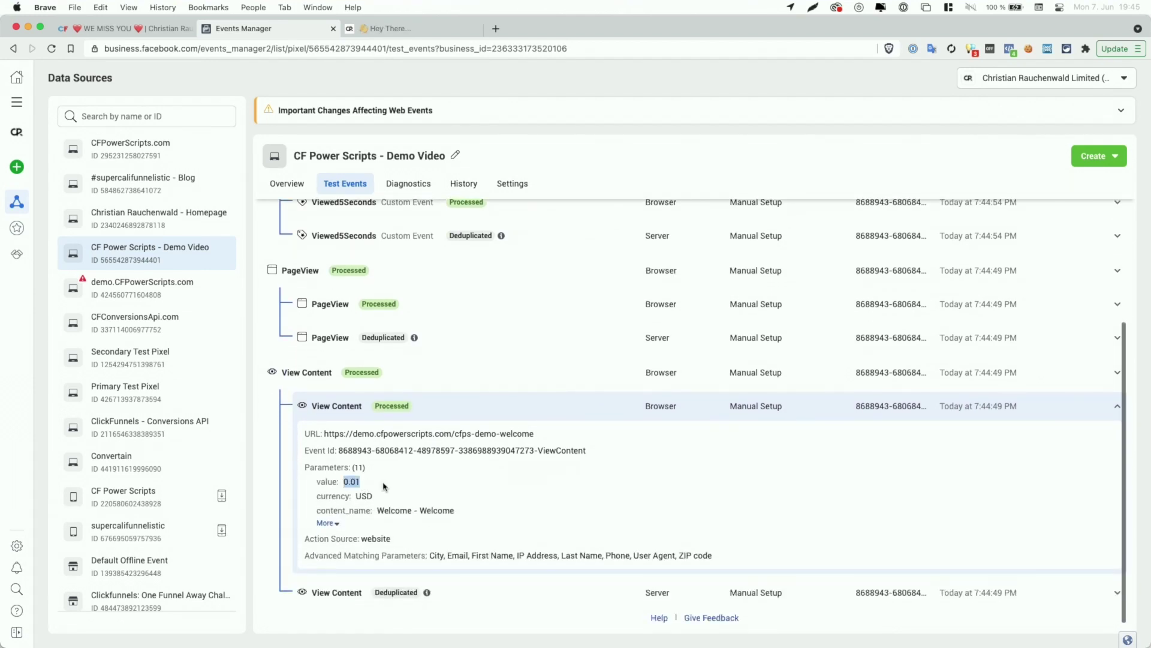
click(329, 524)
scroll(331, 525, down, 2)
drag(330, 443, 512, 445)
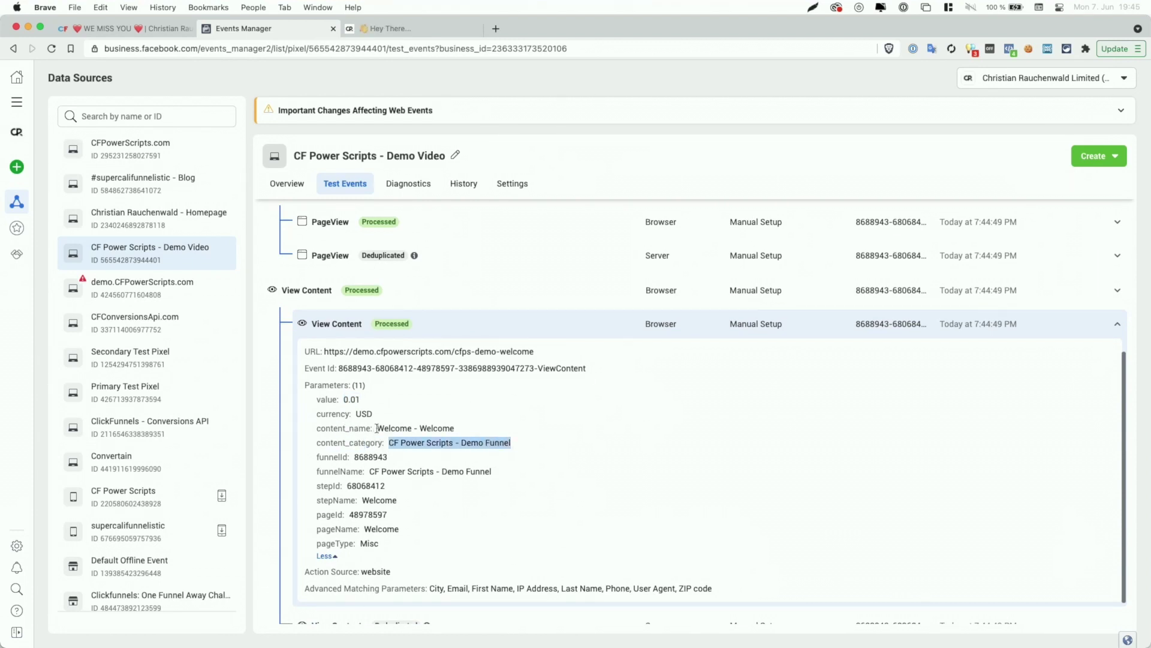
drag(378, 429, 451, 428)
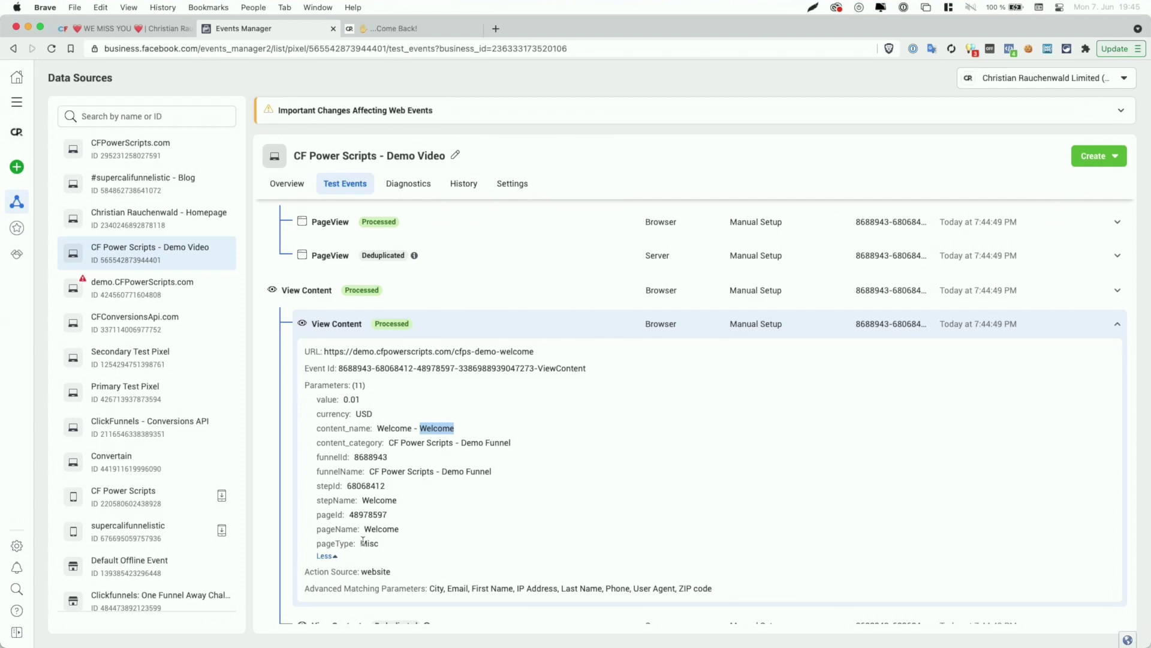
scroll(362, 540, down, 1)
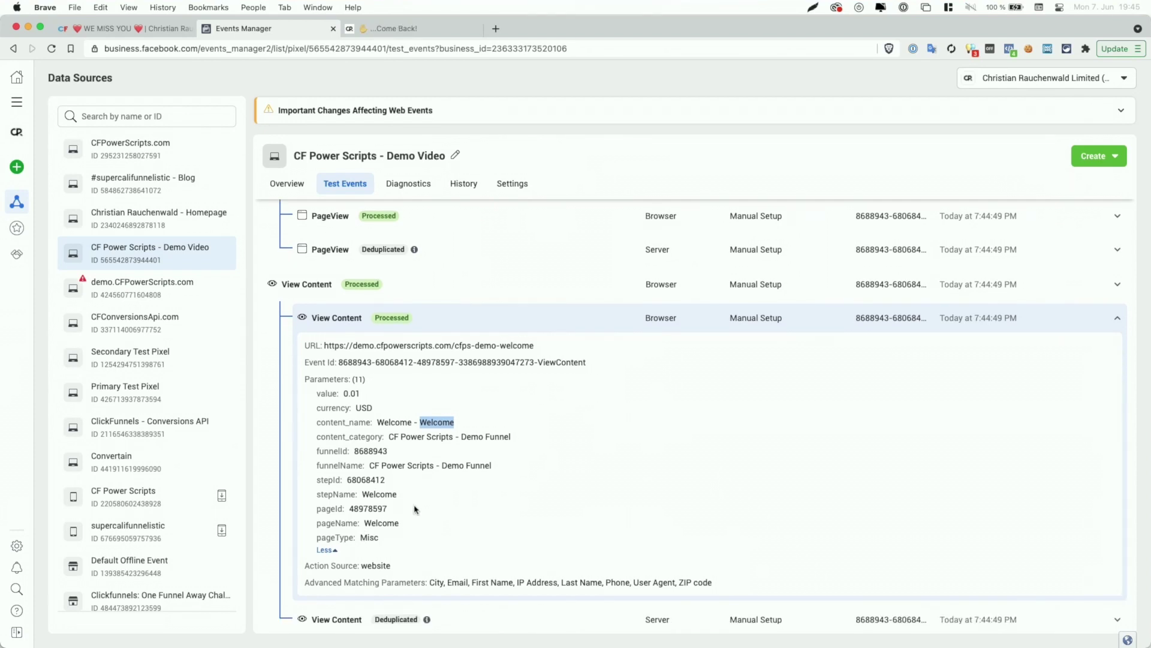
scroll(414, 509, down, 3)
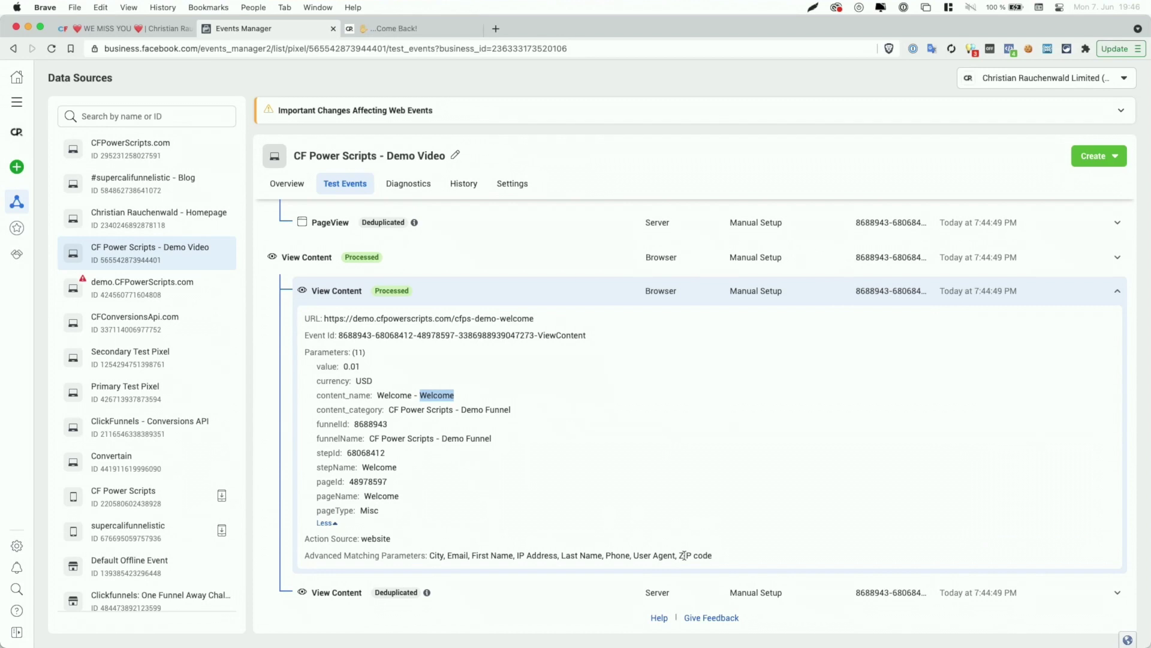
Expand the deduplicated server View Content event and show all 11 parameters
click(336, 592)
scroll(450, 476, down, 5)
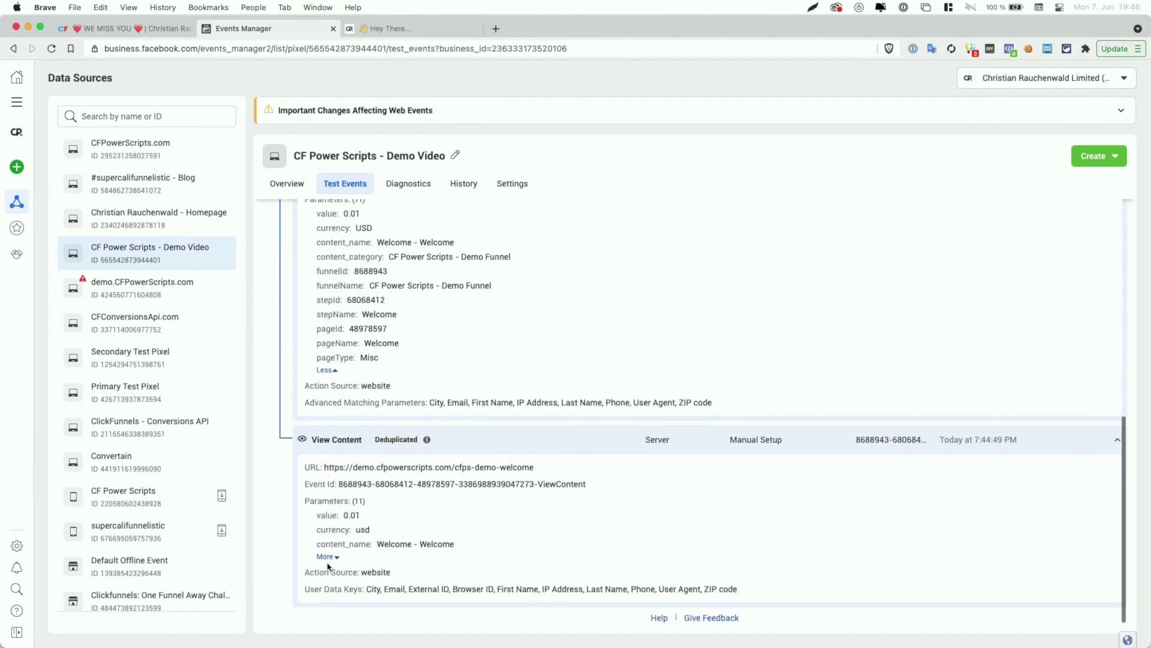
click(325, 558)
scroll(427, 504, down, 2)
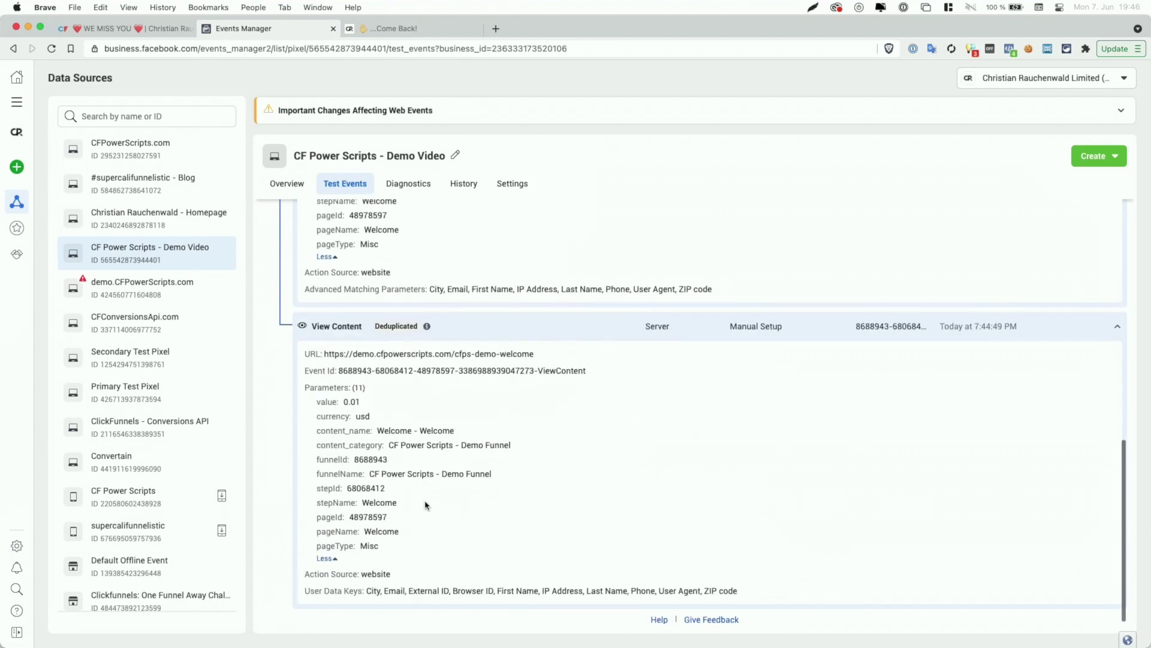
scroll(414, 504, up, 5)
scroll(389, 492, down, 1)
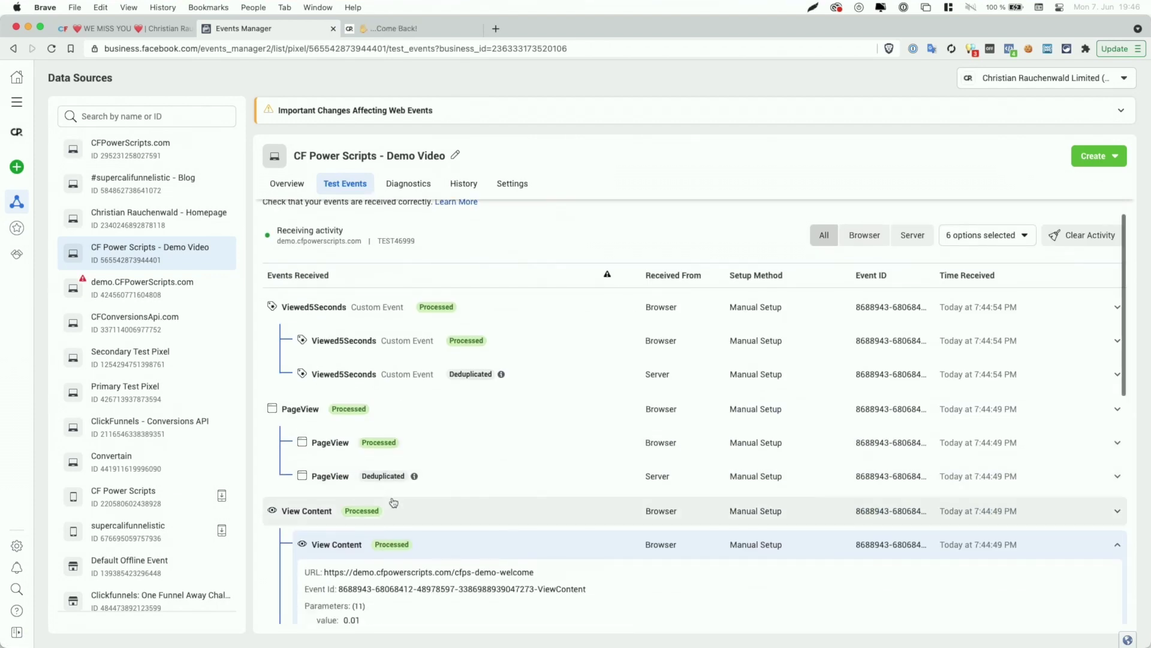
Show full details of the deduplicated server PageView and the browser PageView events
click(367, 476)
scroll(360, 479, down, 4)
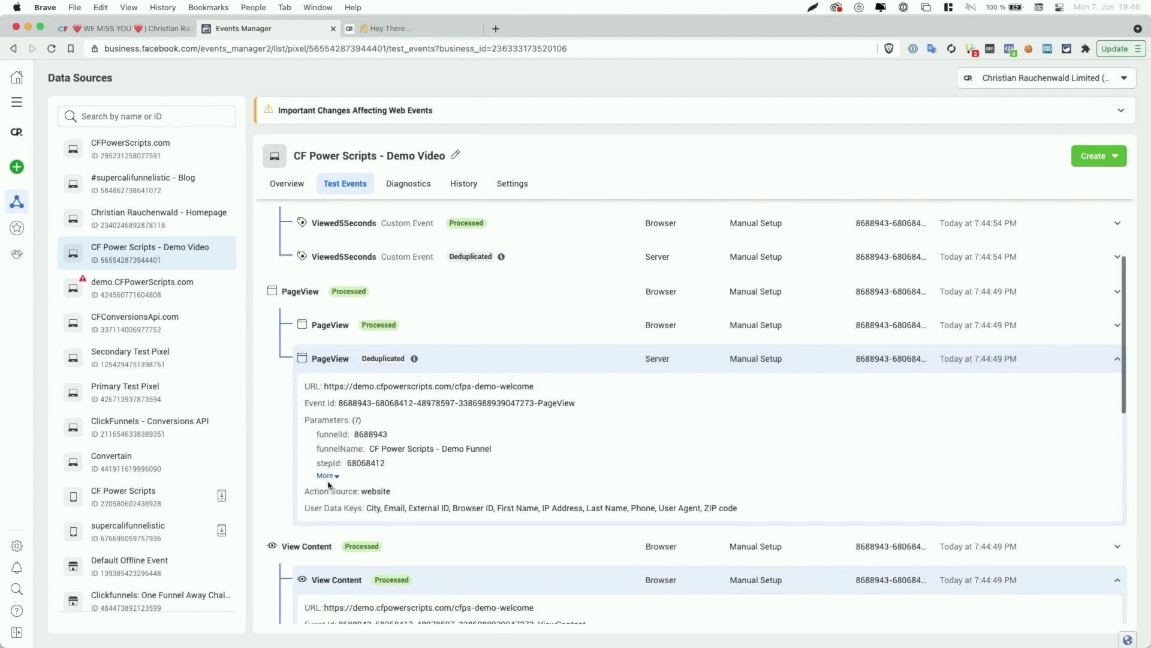
click(325, 476)
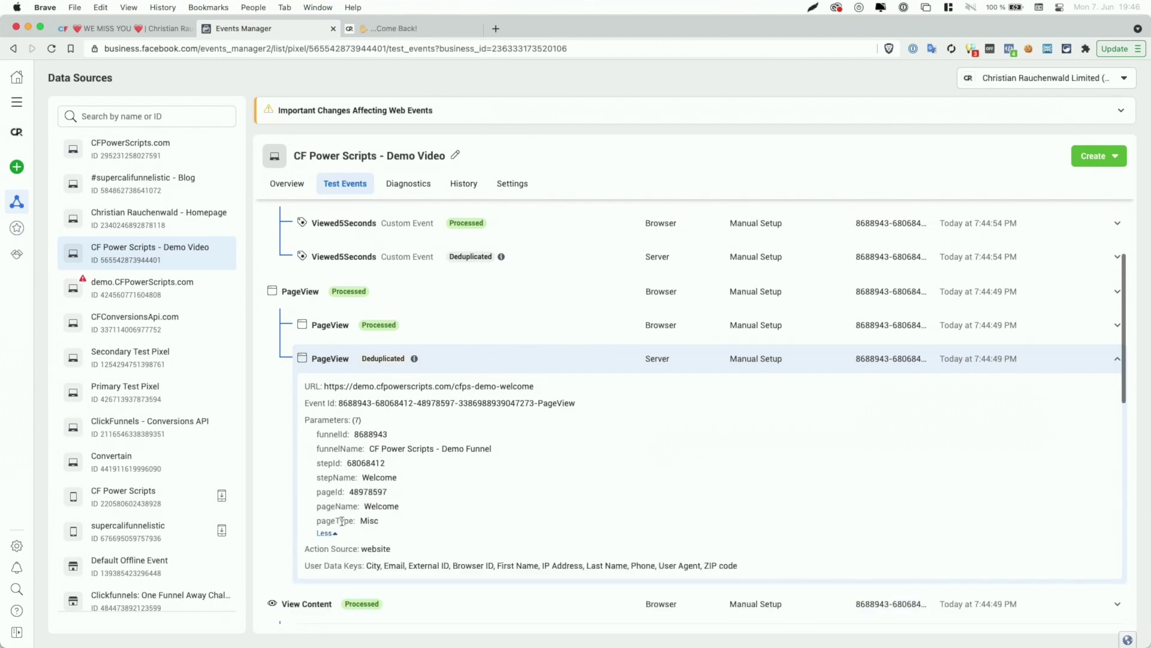
click(342, 334)
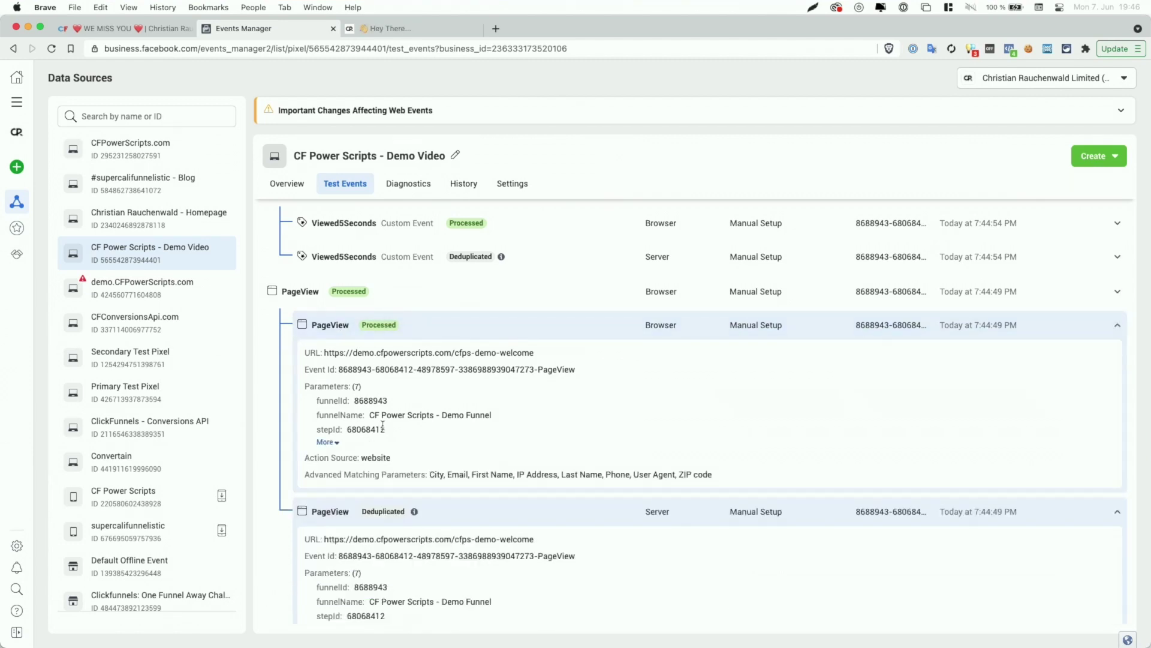
scroll(382, 428, up, 1)
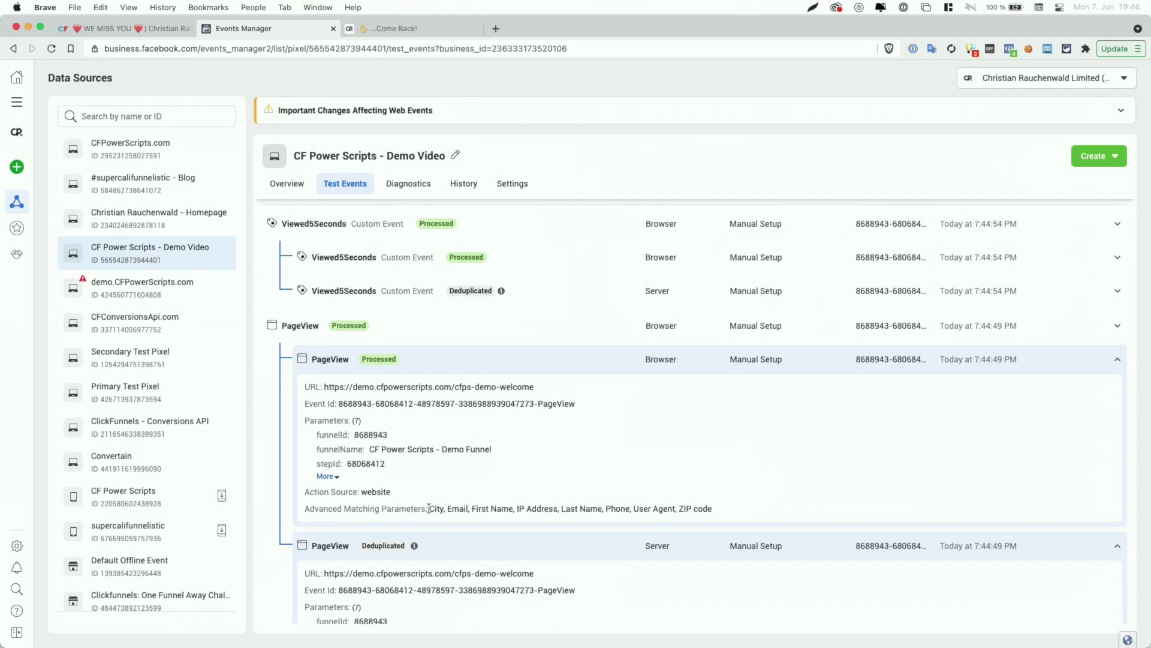
scroll(420, 360, up, 4)
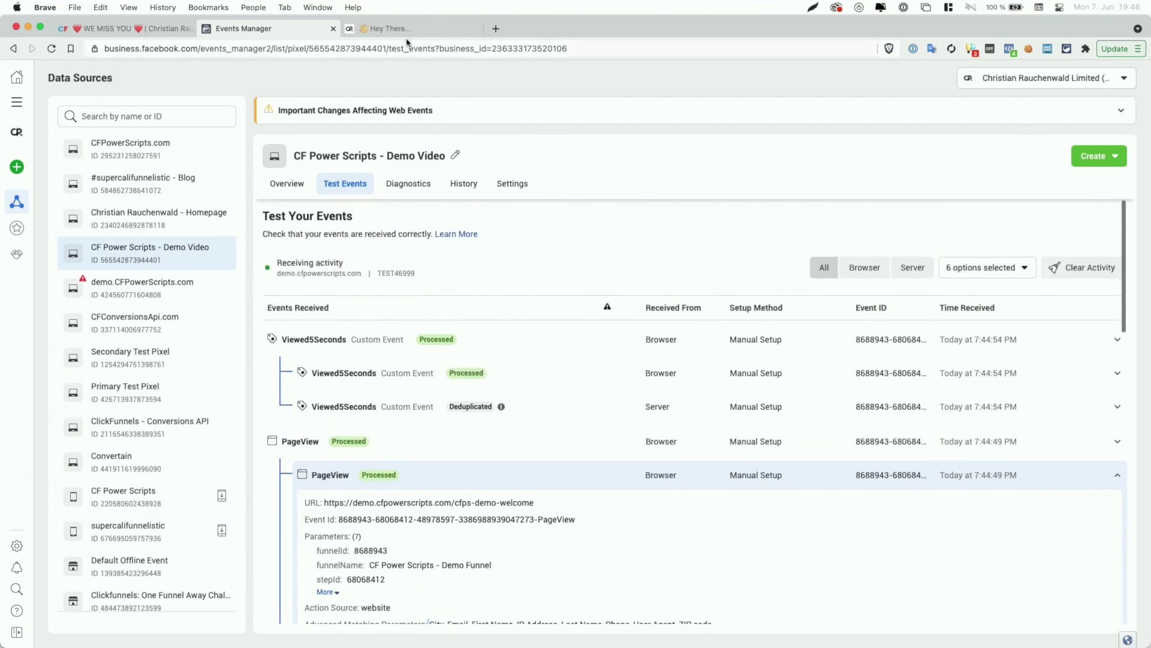
Visit the demo funnel's Opt-In with Google reCAPTCHA v2 step, then return to Events Manager
click(407, 33)
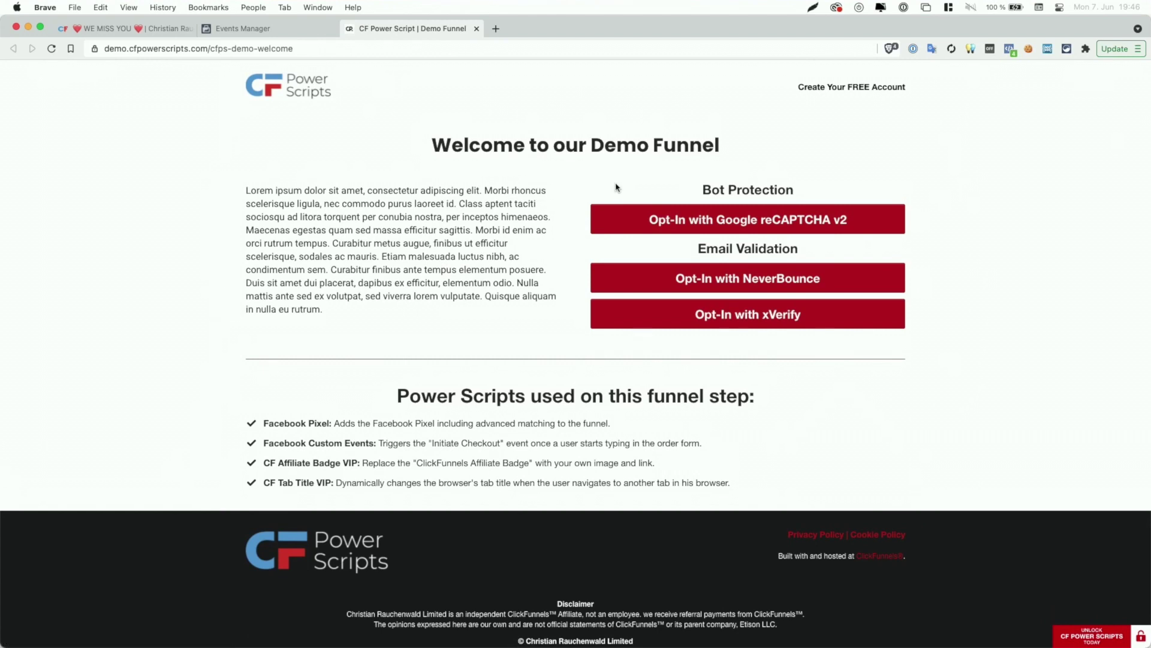
click(665, 224)
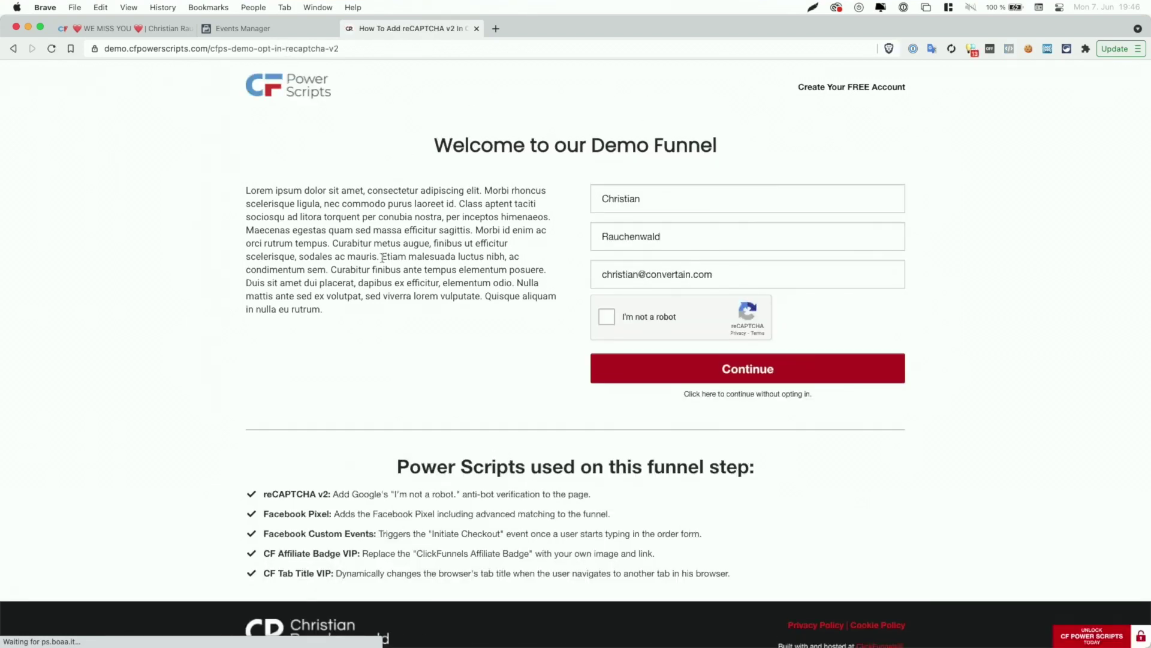
click(265, 35)
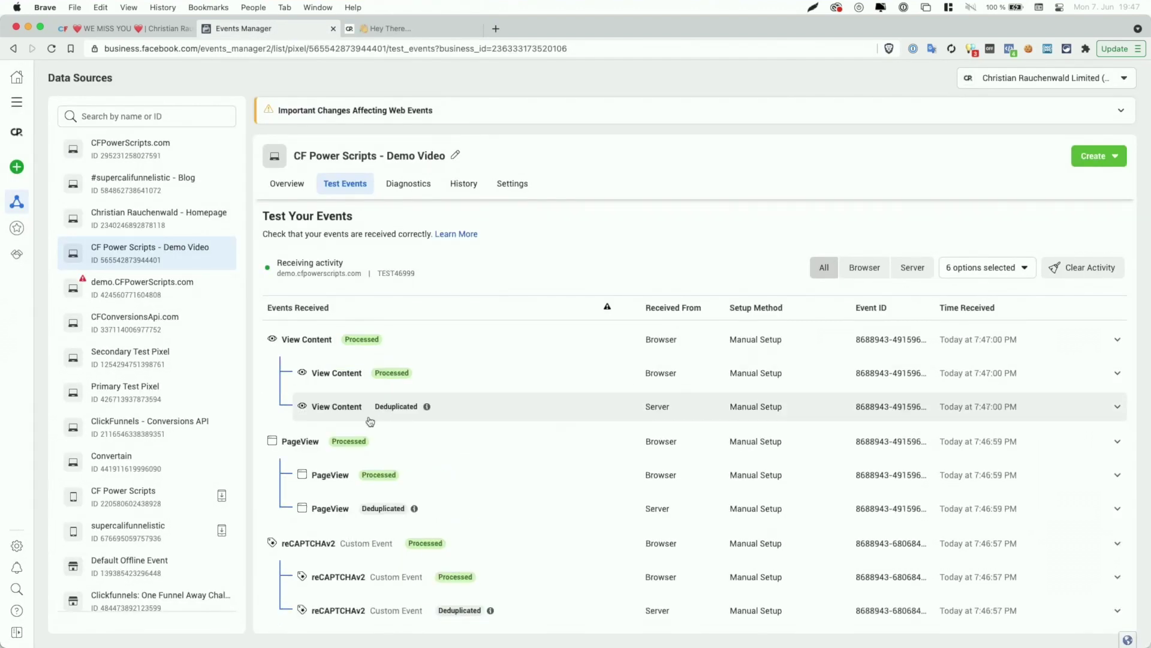
Inspect a browser PageView's details, check the opt-in tab, then find the new Contact event
scroll(370, 421, down, 3)
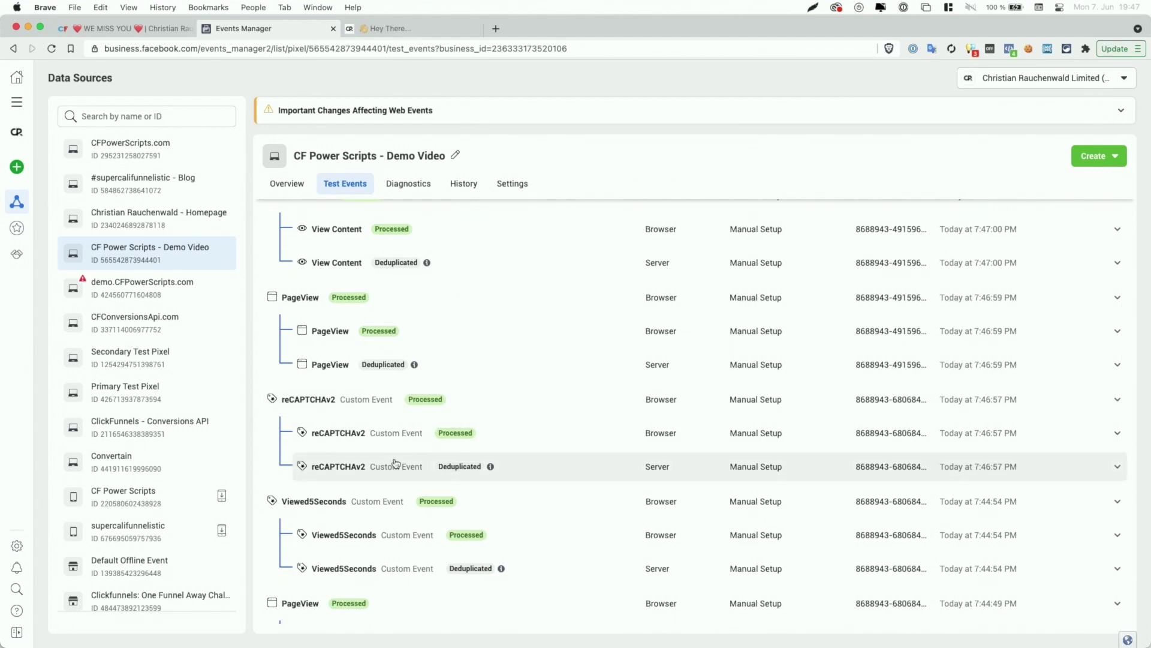
scroll(396, 442, up, 2)
click(370, 412)
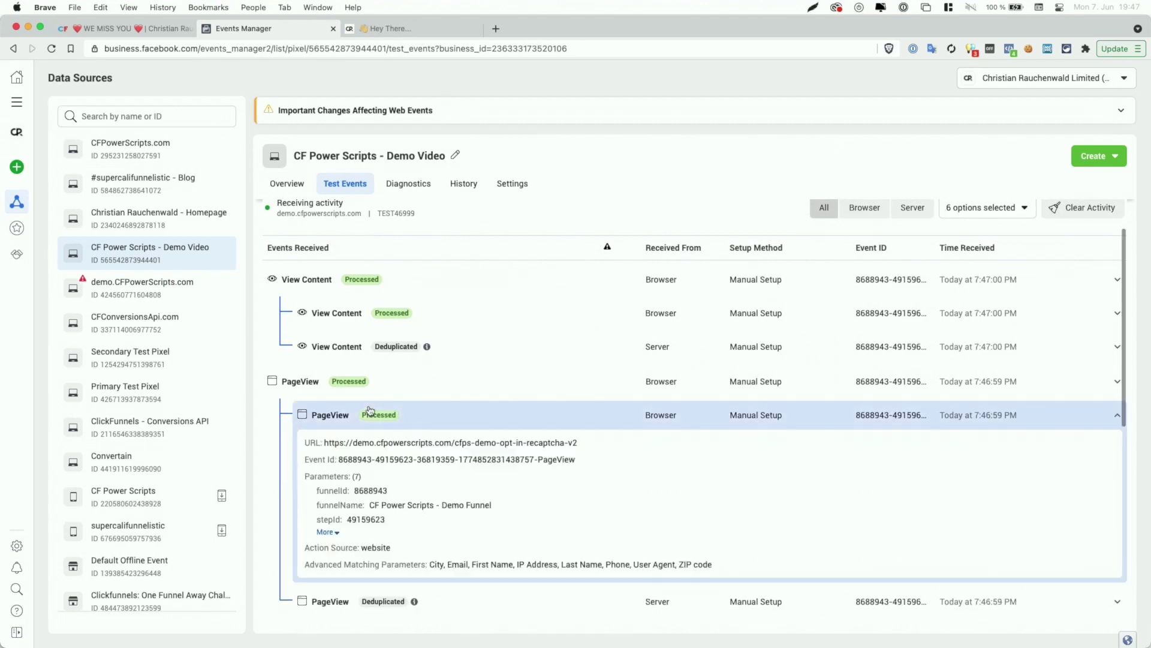
click(368, 415)
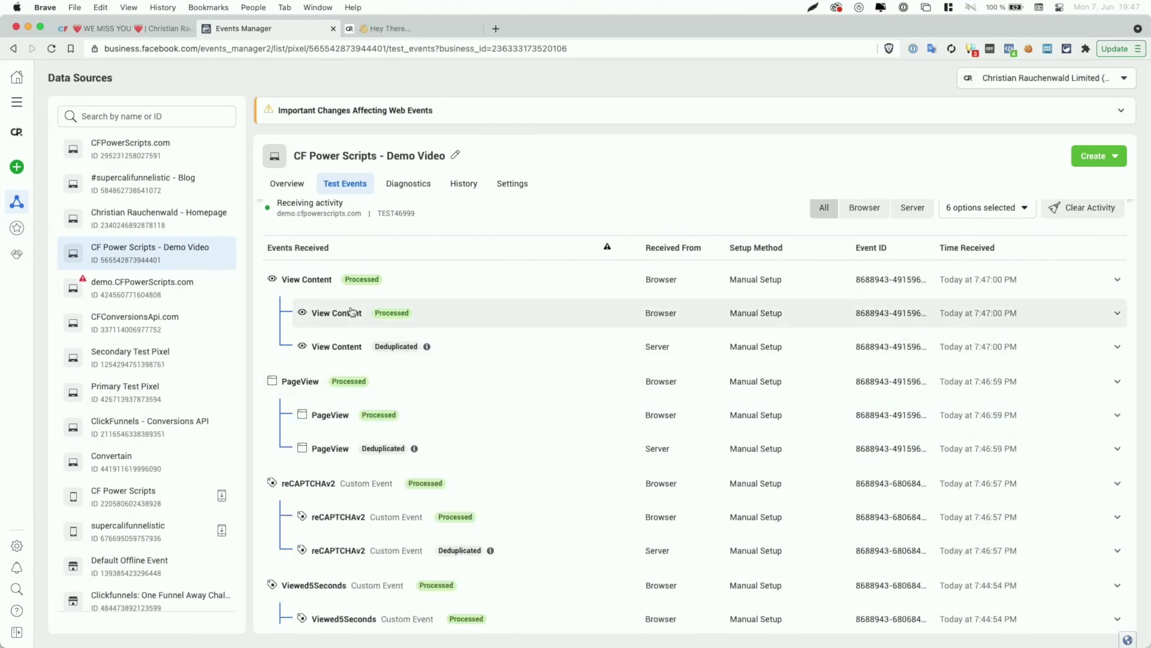
click(404, 33)
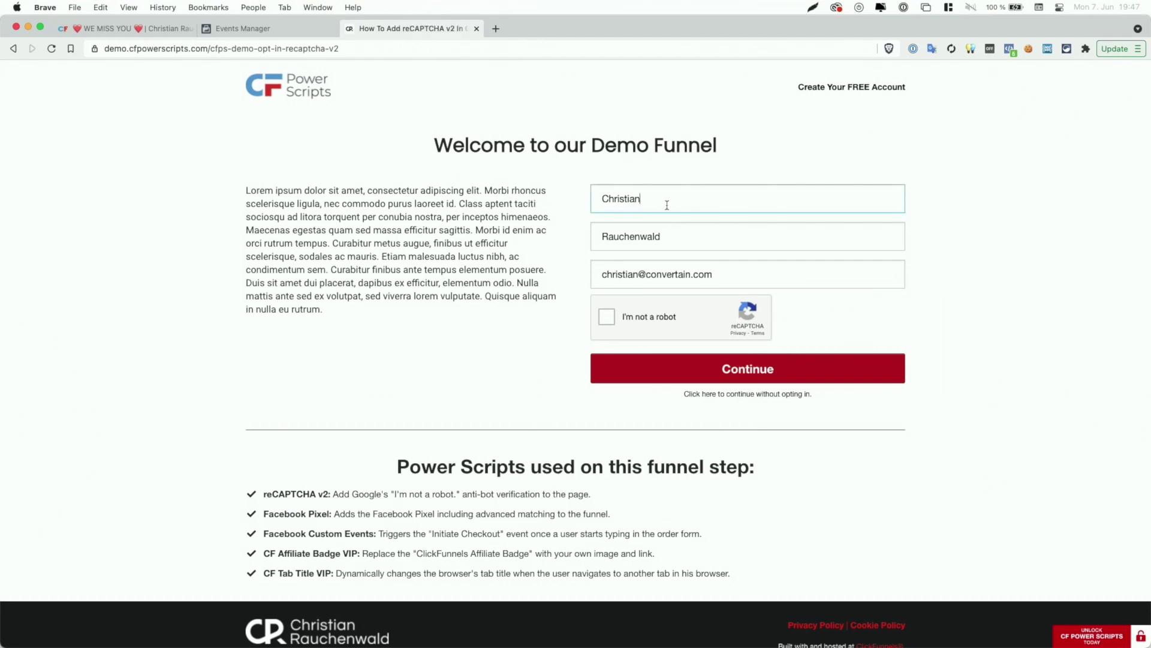
click(238, 30)
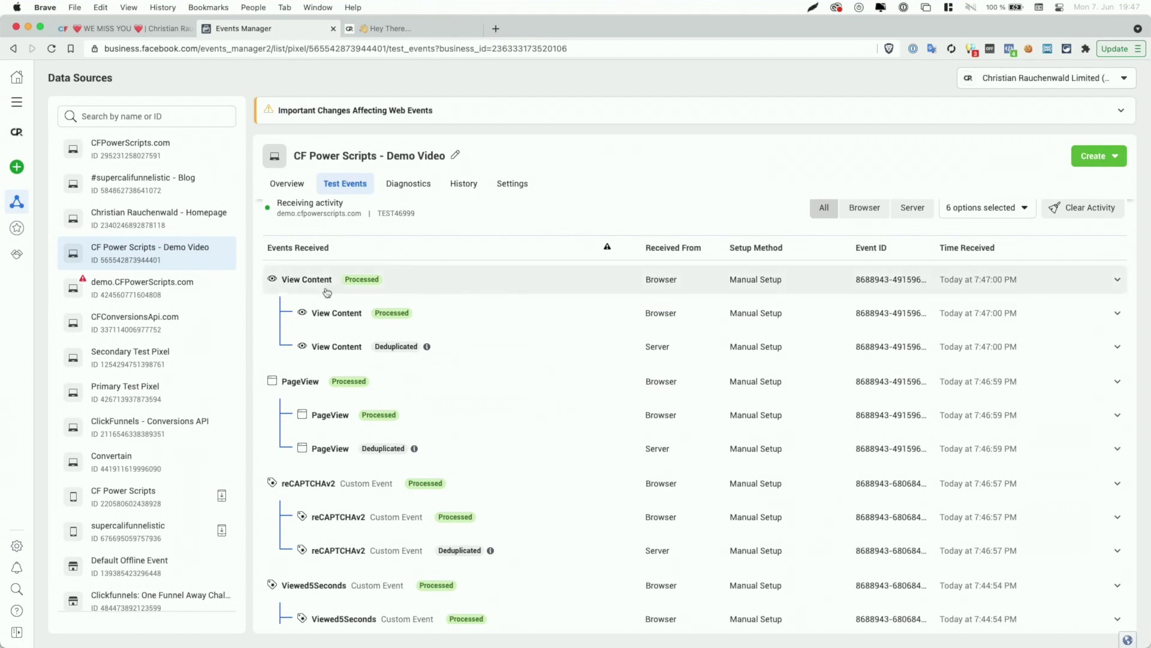
scroll(403, 368, up, 2)
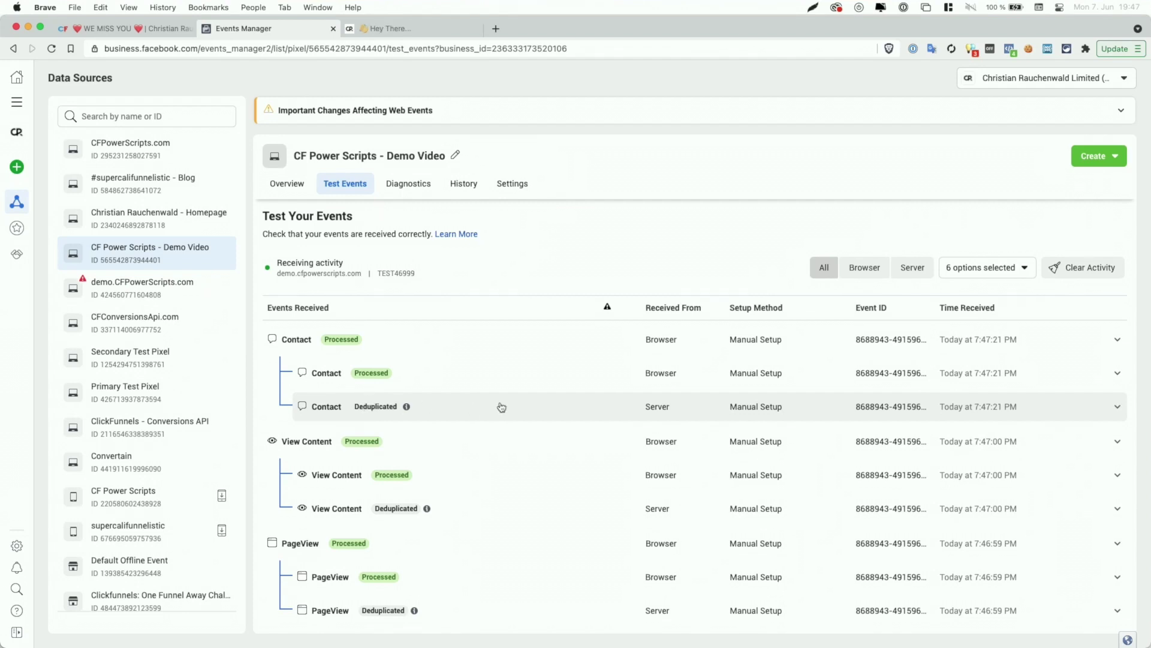
Pass the reCAPTCHA check, submit the opt-in form, and check Events Manager for the submission
click(407, 30)
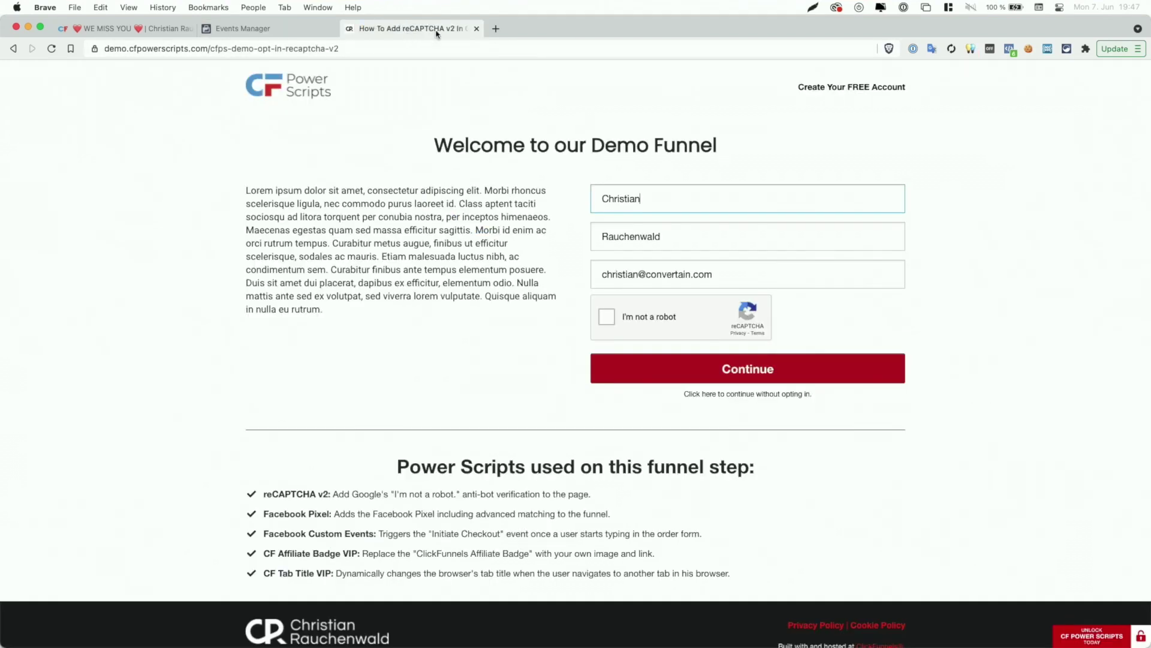
click(606, 318)
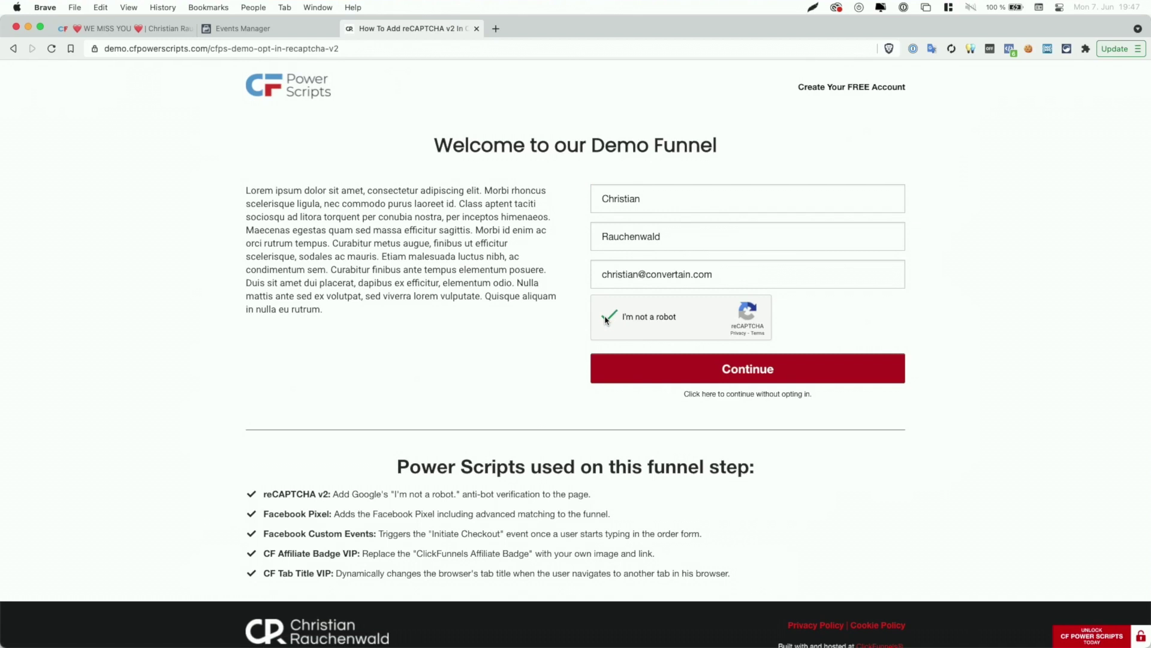
click(696, 372)
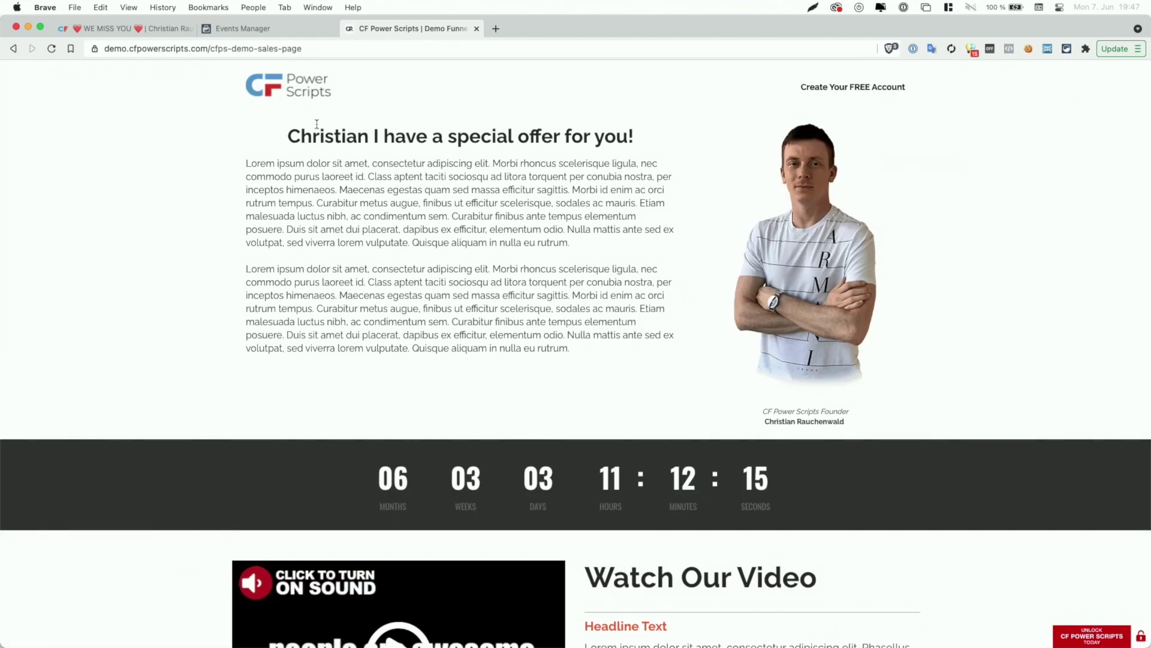
click(270, 30)
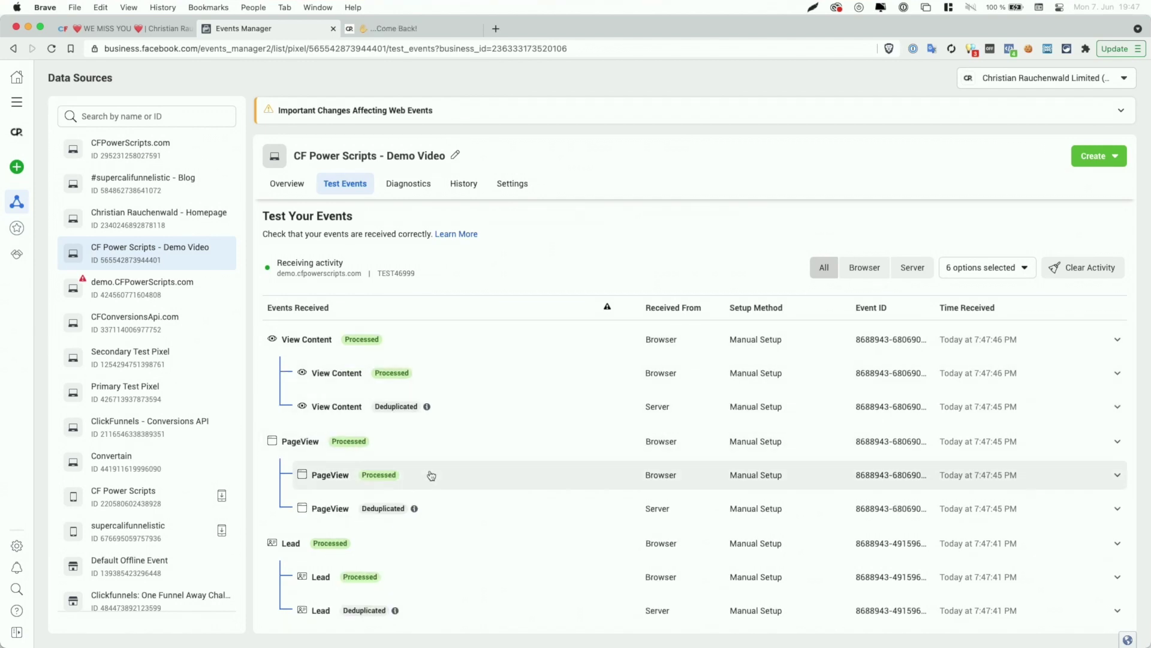
Browse the demo sales page reached after the opt-in
key(ctrl+Tab)
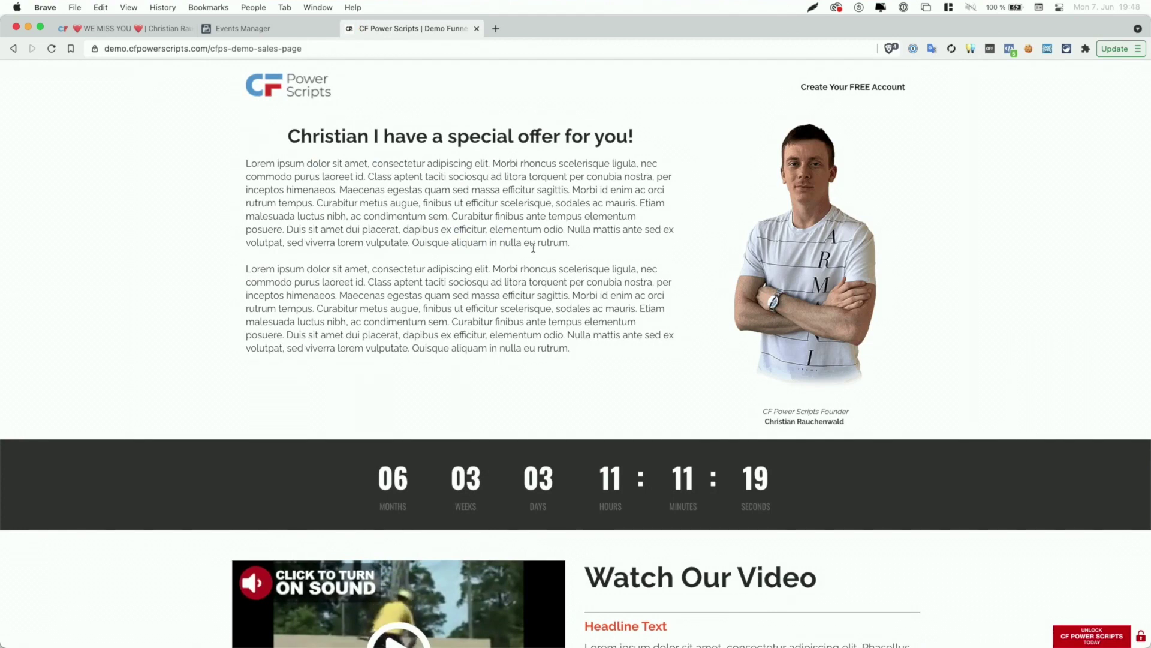
scroll(534, 247, down, 10)
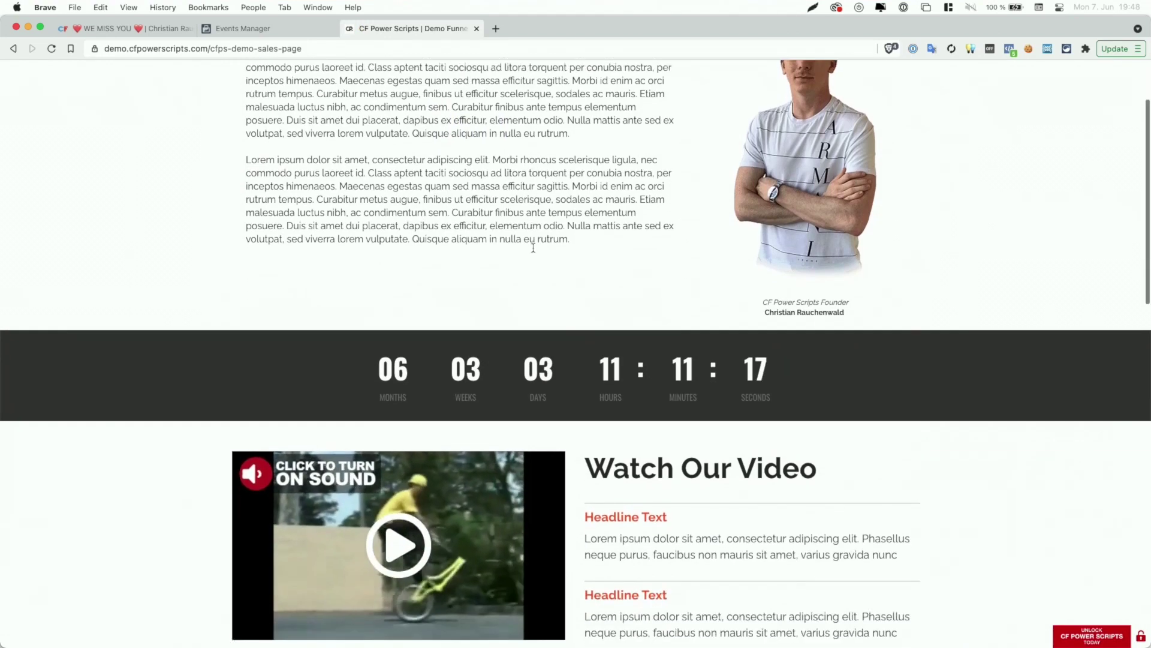
scroll(534, 252, down, 9)
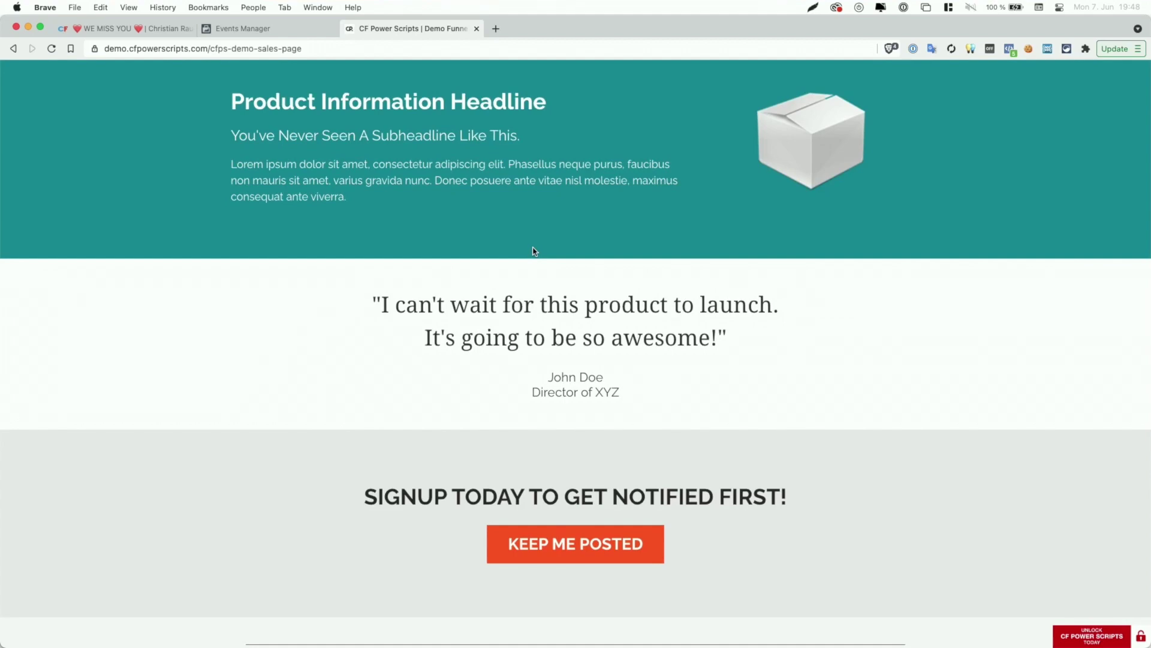
scroll(532, 249, up, 20)
click(275, 31)
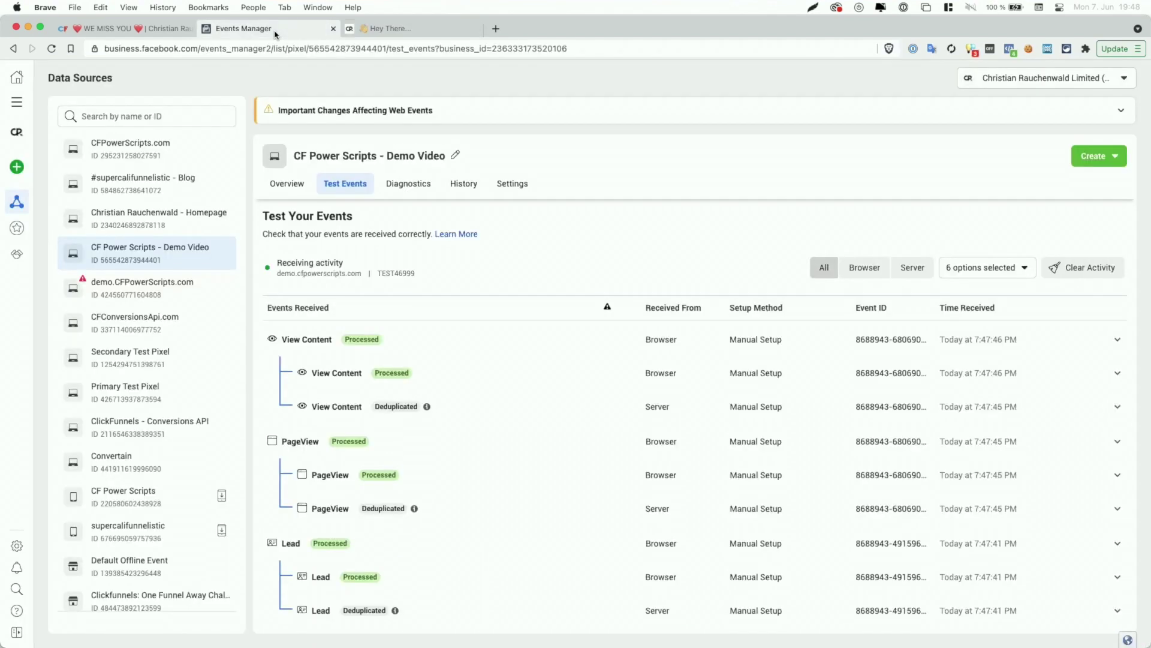
scroll(437, 476, down, 9)
scroll(438, 475, down, 6)
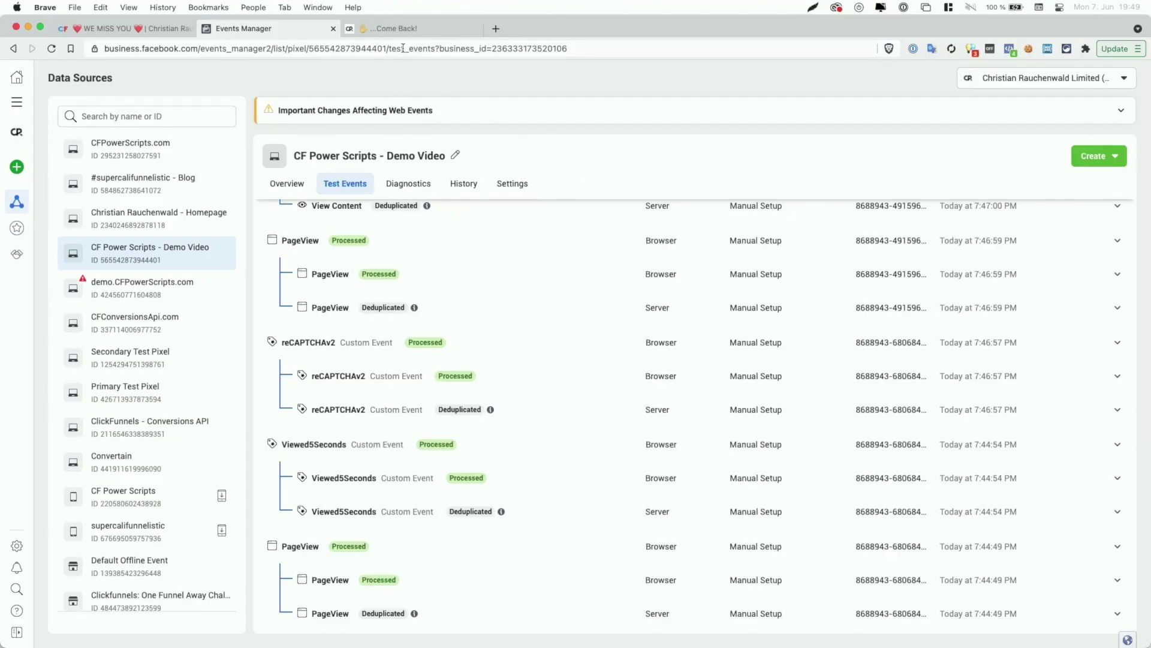
Scroll the demo sales page down to the KEEP ME POSTED section
click(399, 30)
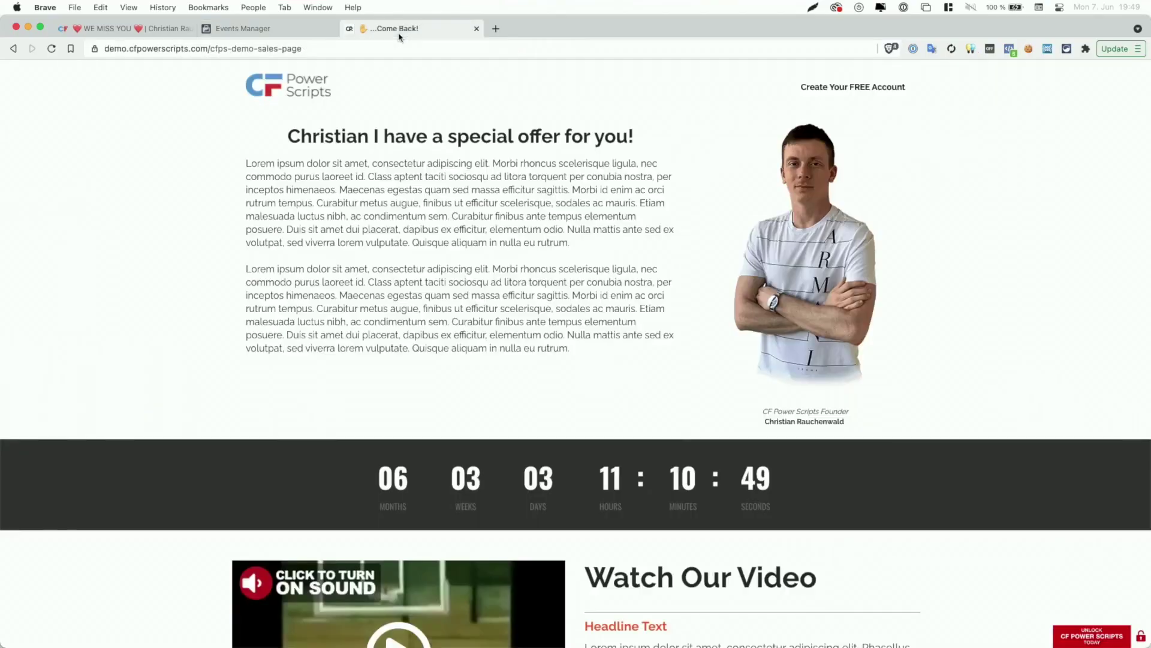
scroll(521, 305, down, 10)
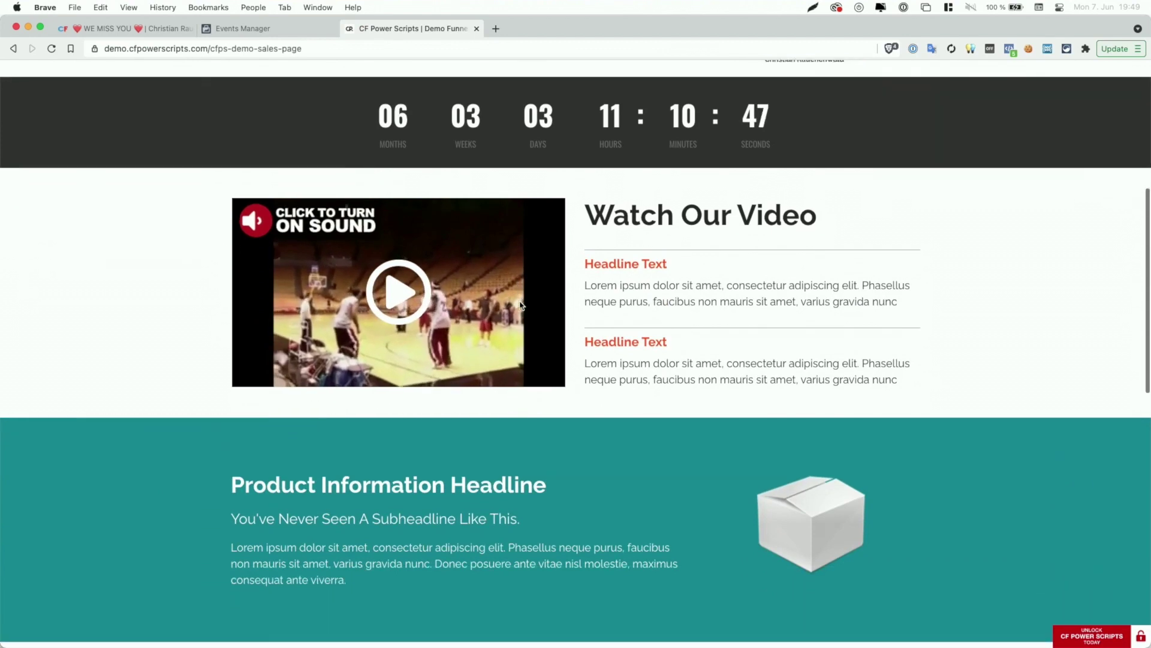
scroll(521, 306, down, 8)
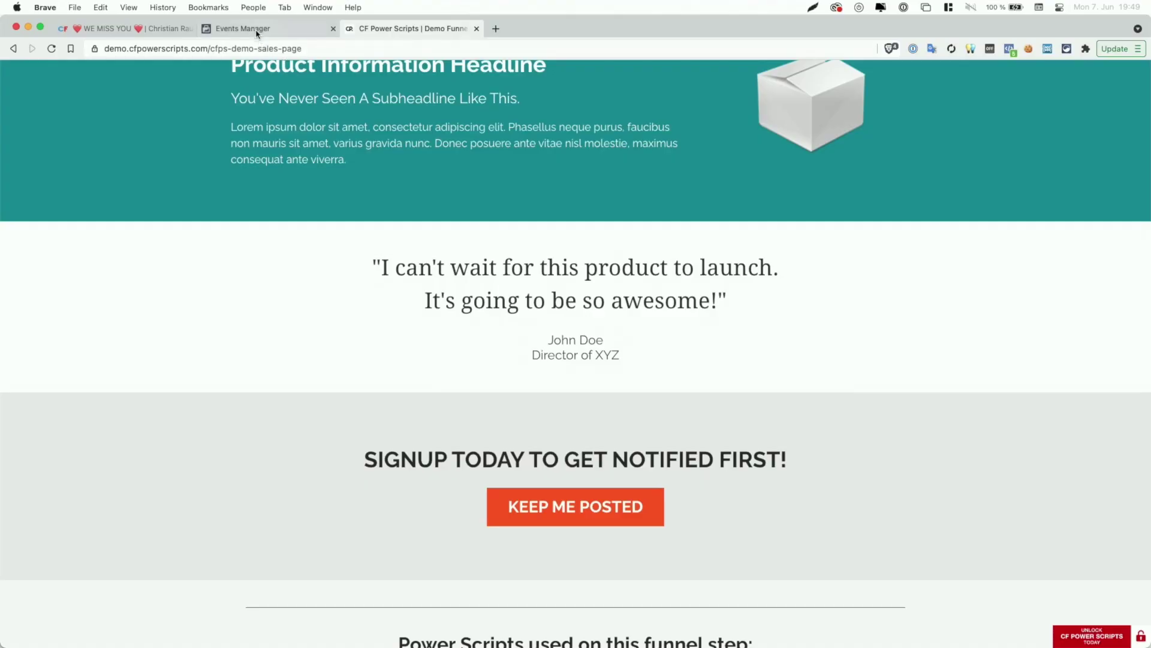
click(154, 30)
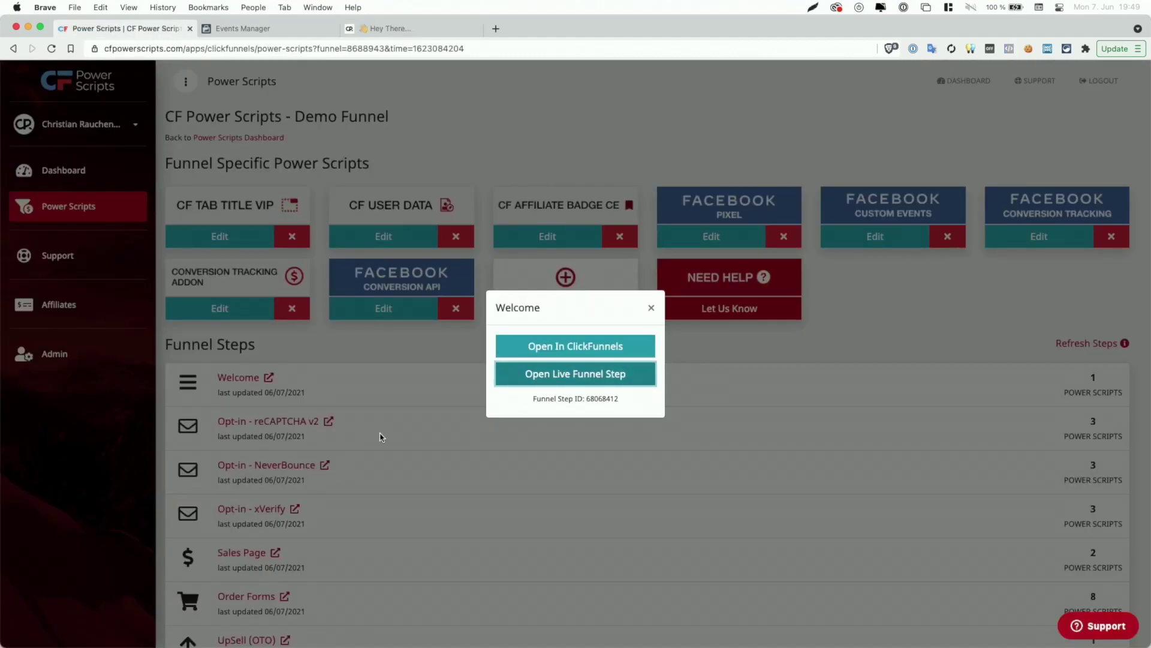
Dismiss the Welcome popup and copy the live Order Forms step link
click(395, 444)
scroll(390, 442, down, 3)
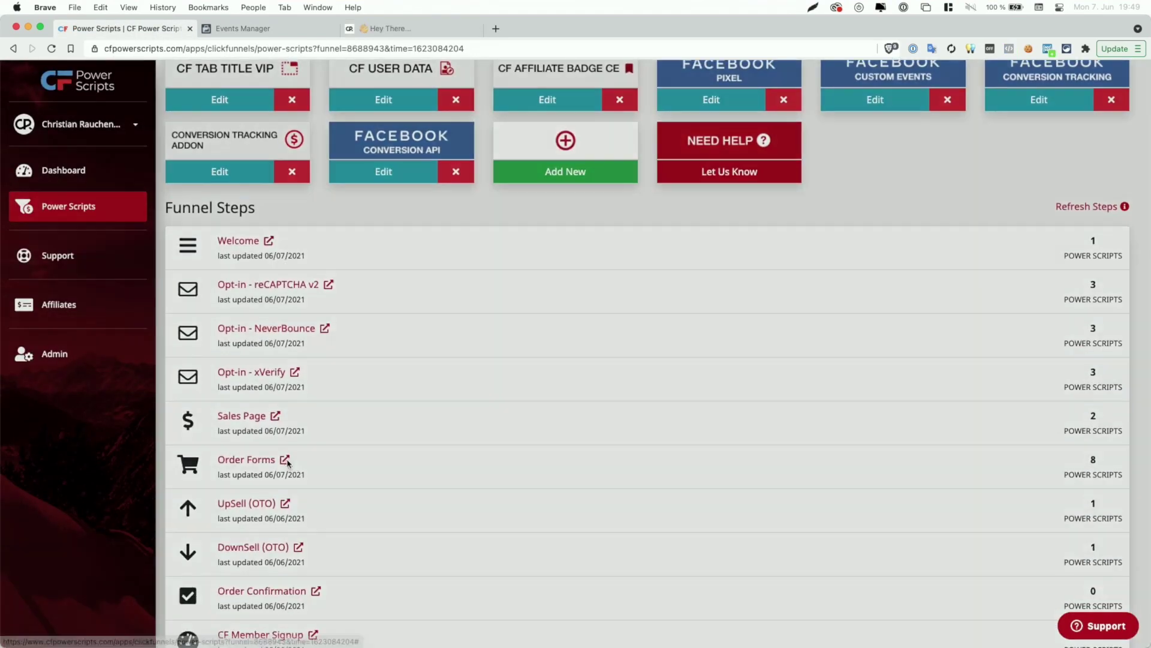
click(285, 460)
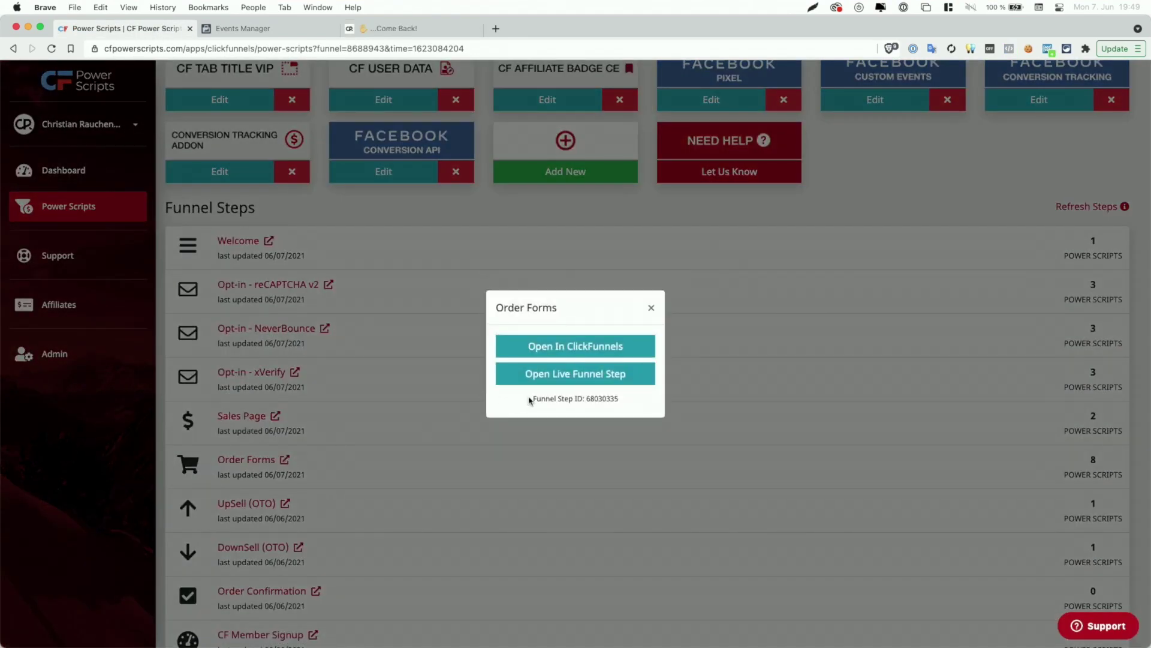
right_click(535, 375)
click(575, 477)
Load the copied Order Forms link in the demo funnel tab
click(407, 29)
click(379, 49)
key(super+v)
key(Return)
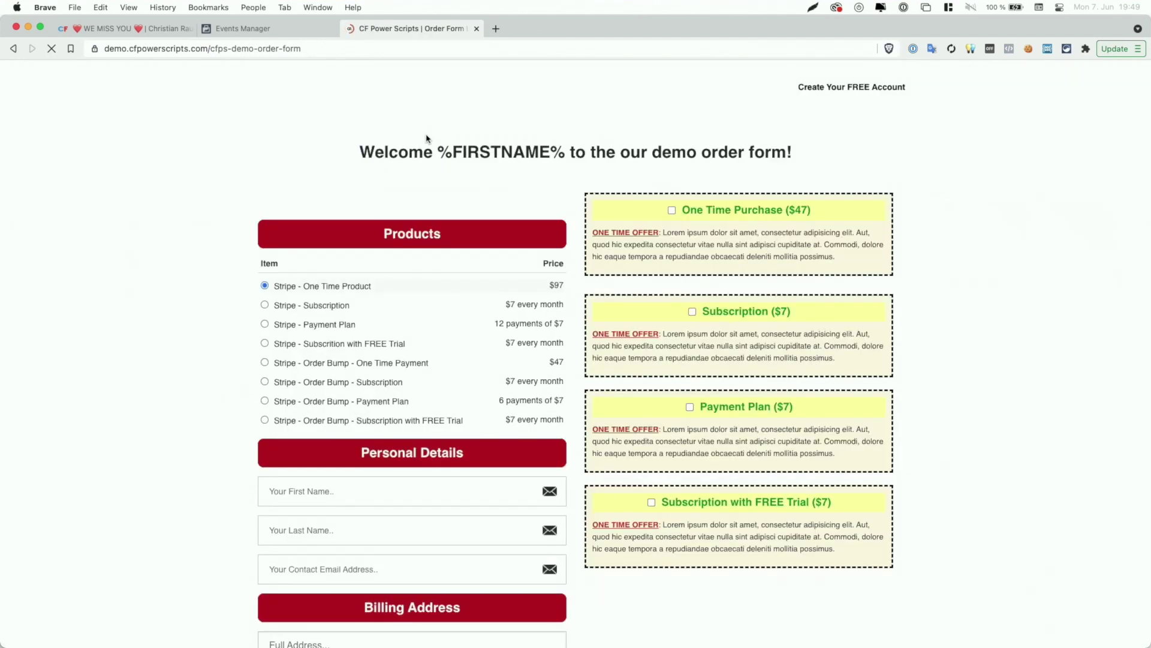
Check Test Events for the order form's deduplicated View Content and PageView events, then return to the order form
click(263, 30)
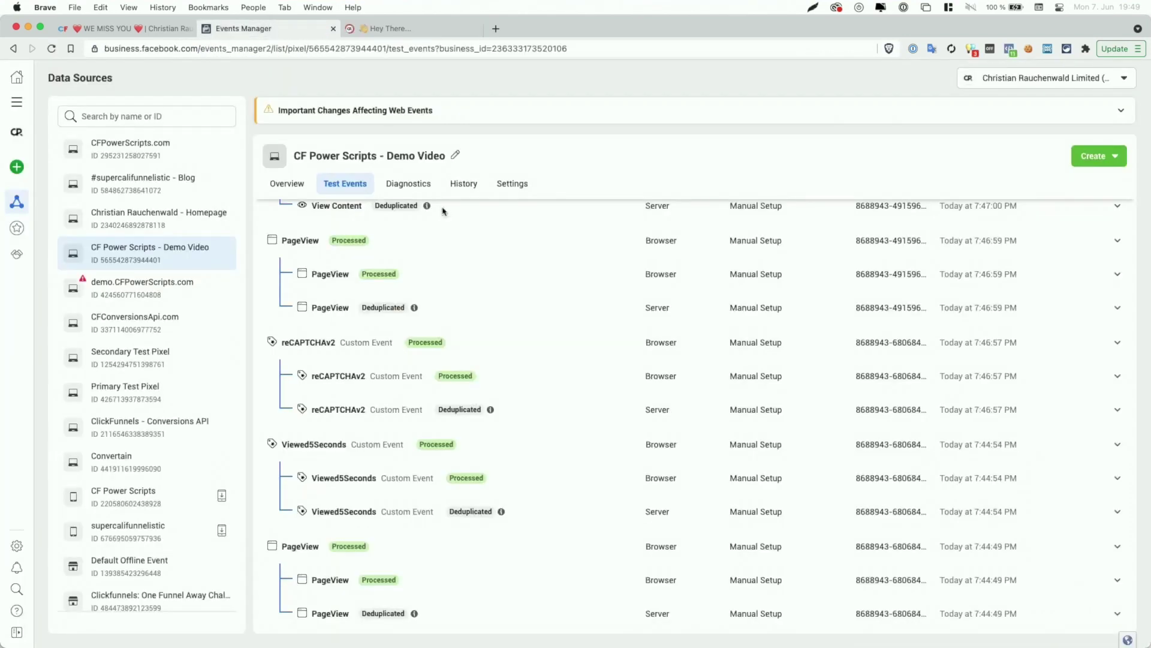
scroll(490, 328, up, 1)
scroll(490, 328, up, 5)
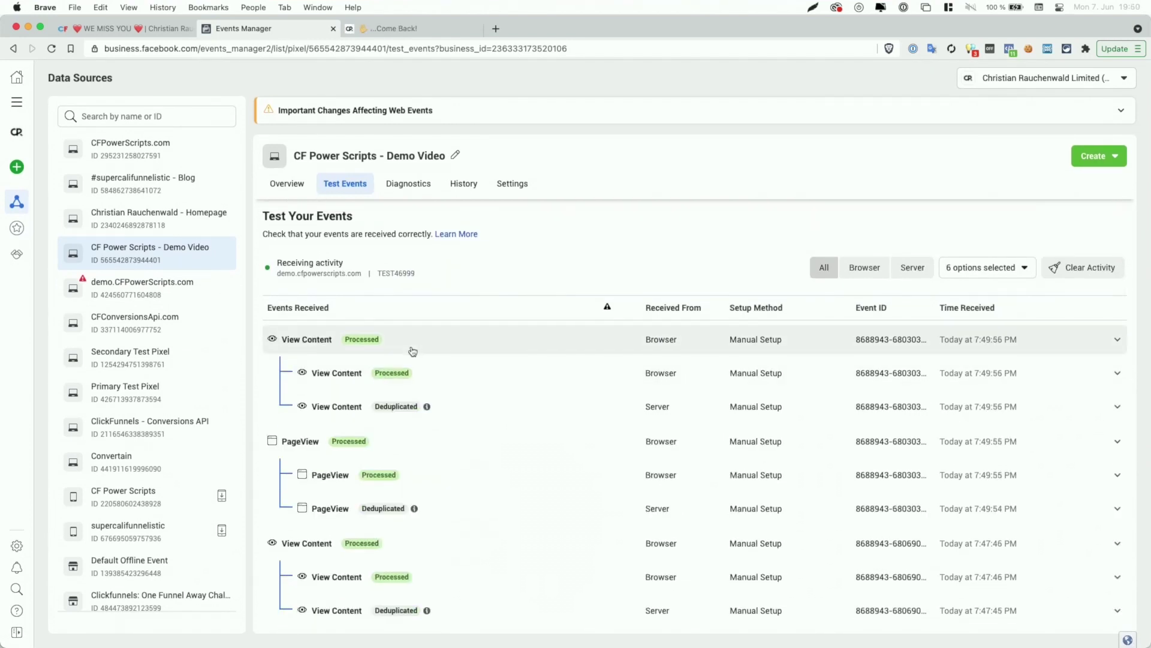
click(410, 31)
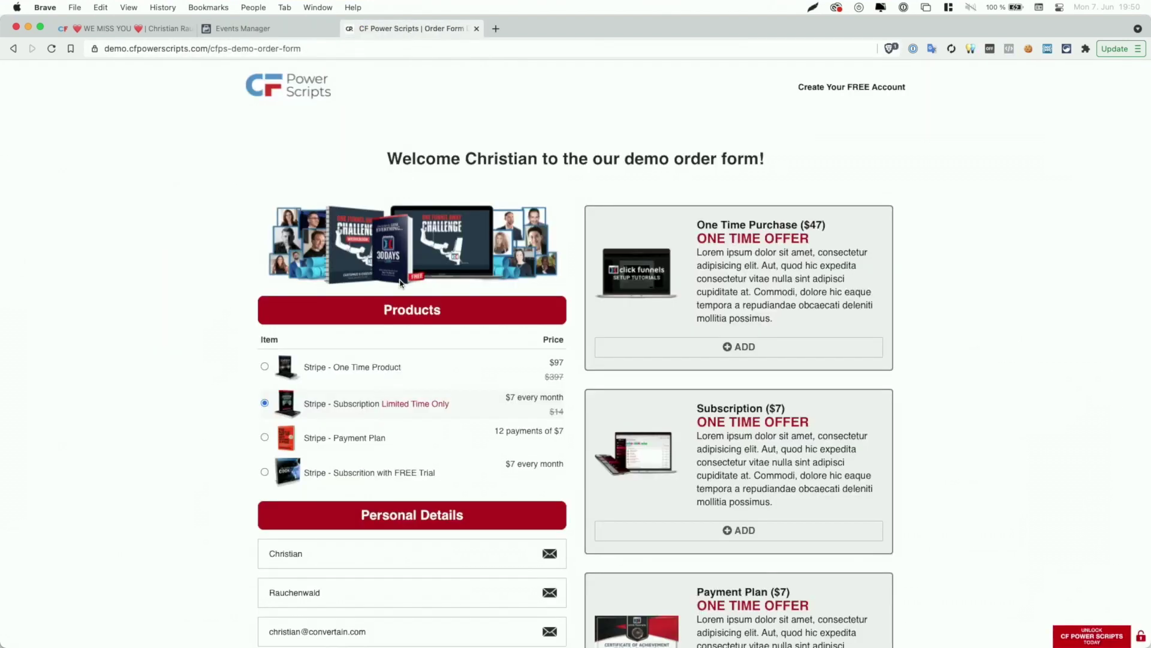
Select the One Time Product on the order form
scroll(385, 288, down, 5)
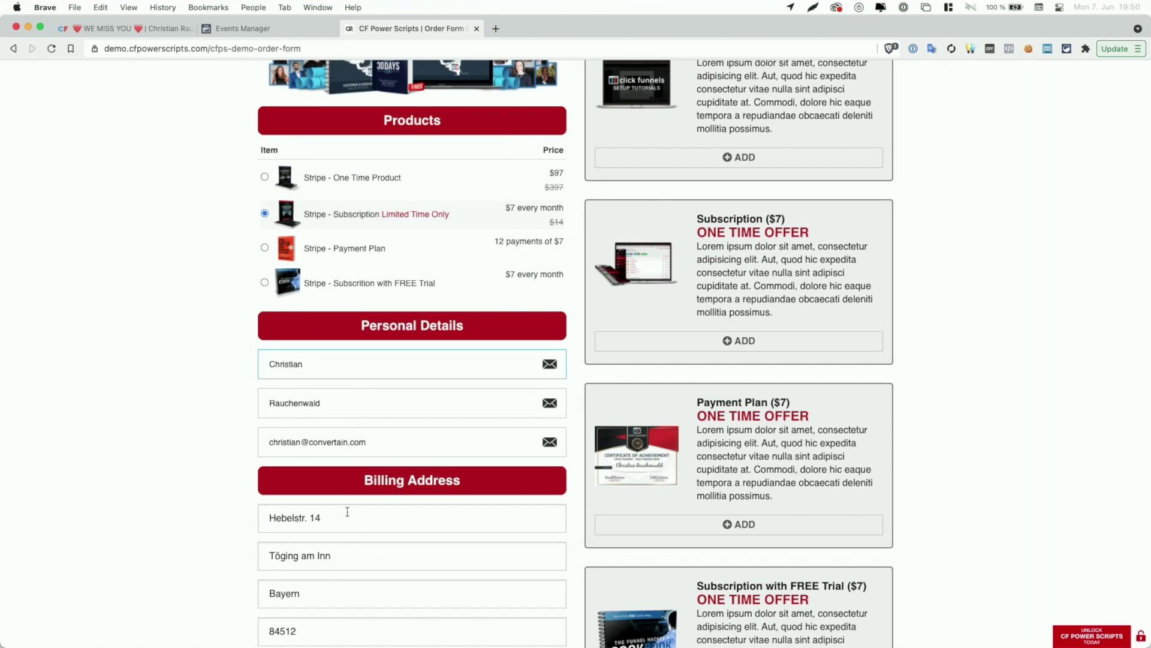
click(267, 32)
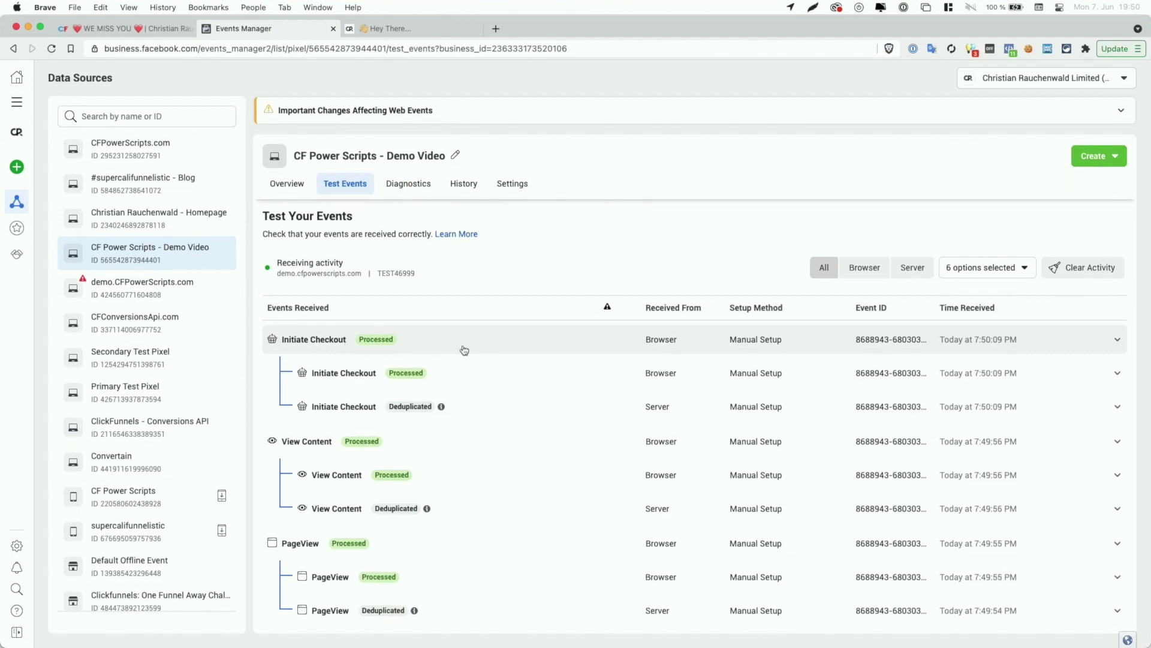
click(402, 29)
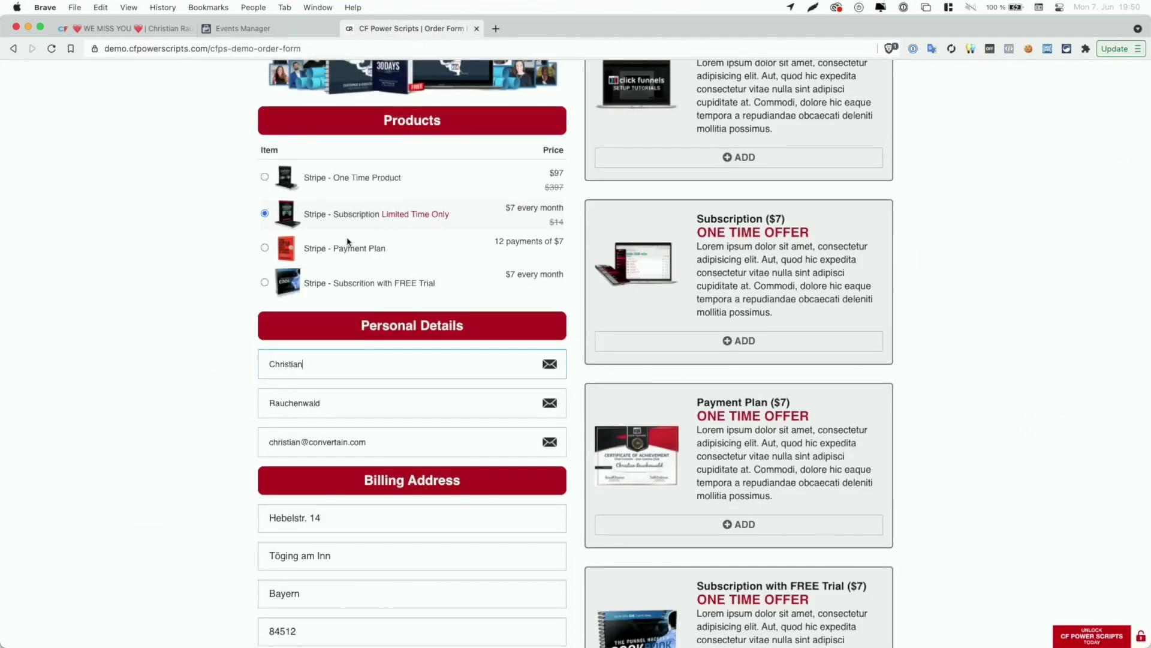
click(265, 177)
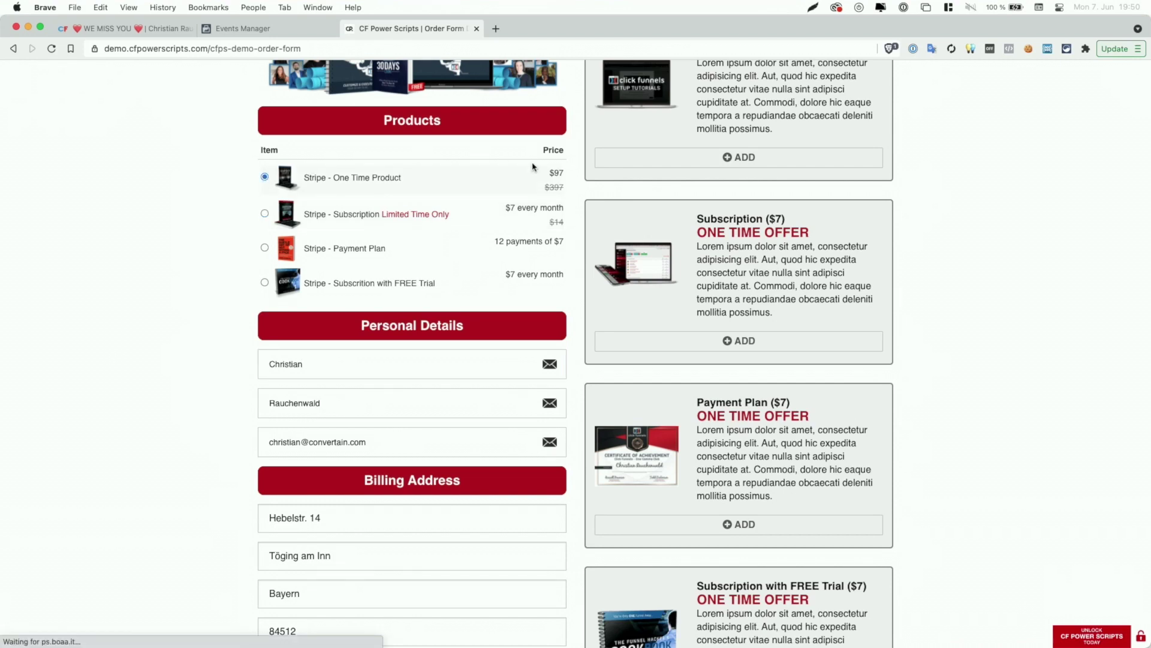
Add the one-time payment, Subscription, Payment Plan and Subscription with FREE Trial order bumps
click(706, 163)
click(720, 338)
scroll(720, 330, down, 5)
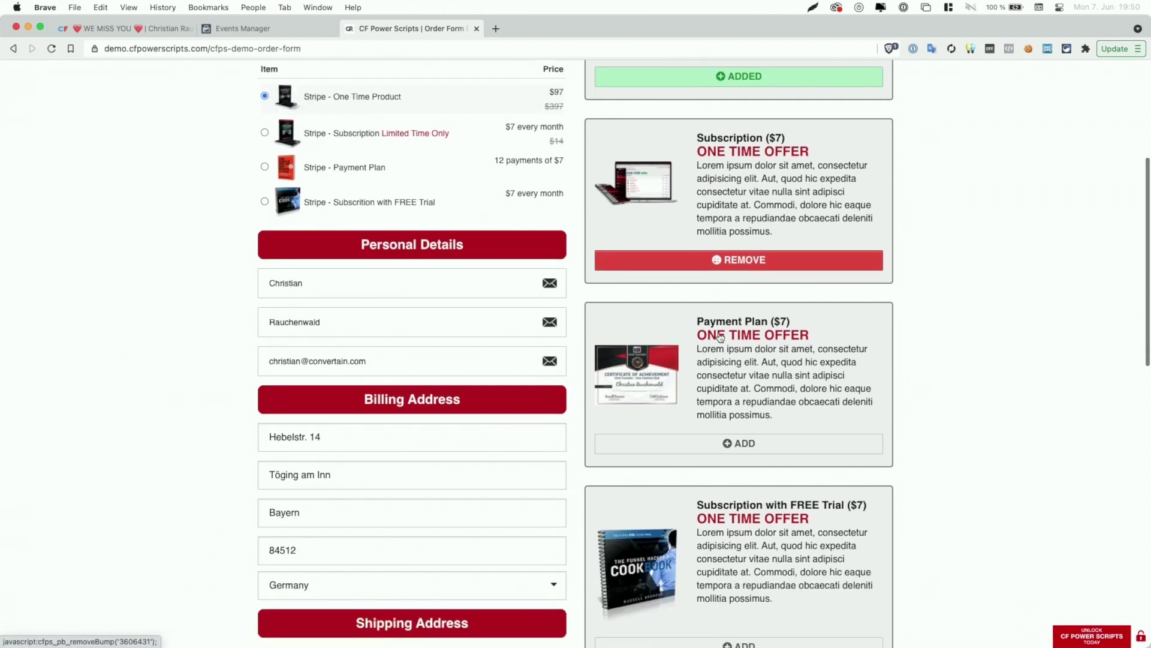
click(727, 315)
click(725, 519)
scroll(726, 520, down, 5)
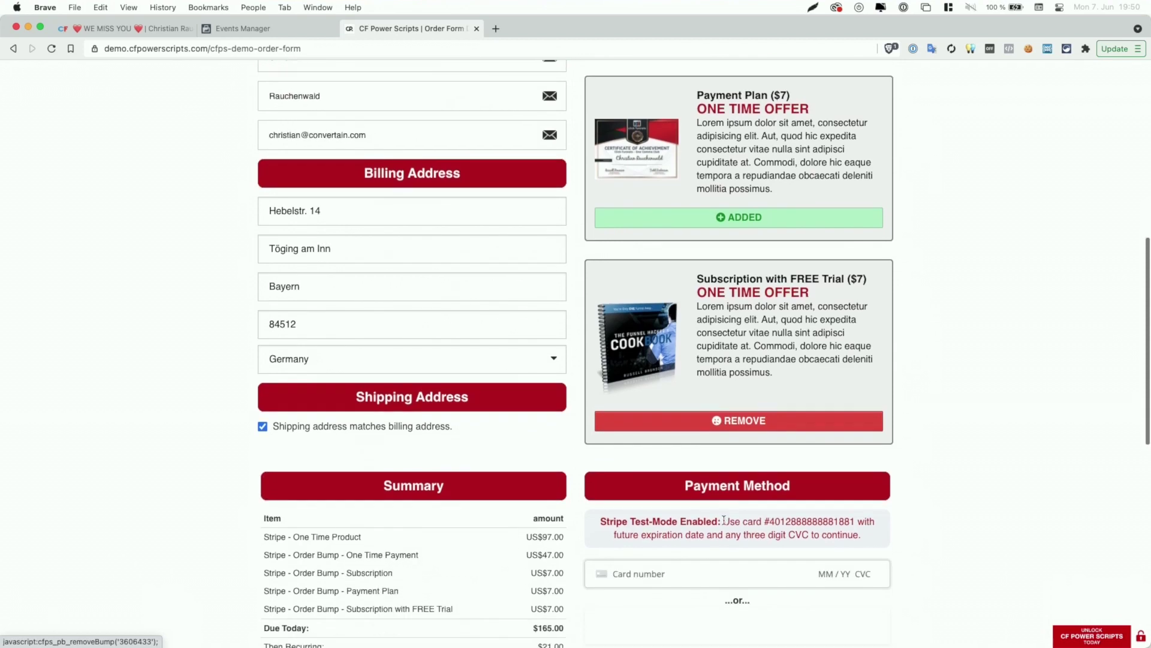
Paste the Stripe test card number, enter expiry and CVC (1231231), and submit with Buy Now
double_click(805, 414)
click(635, 469)
key(super+v)
text(1231231)
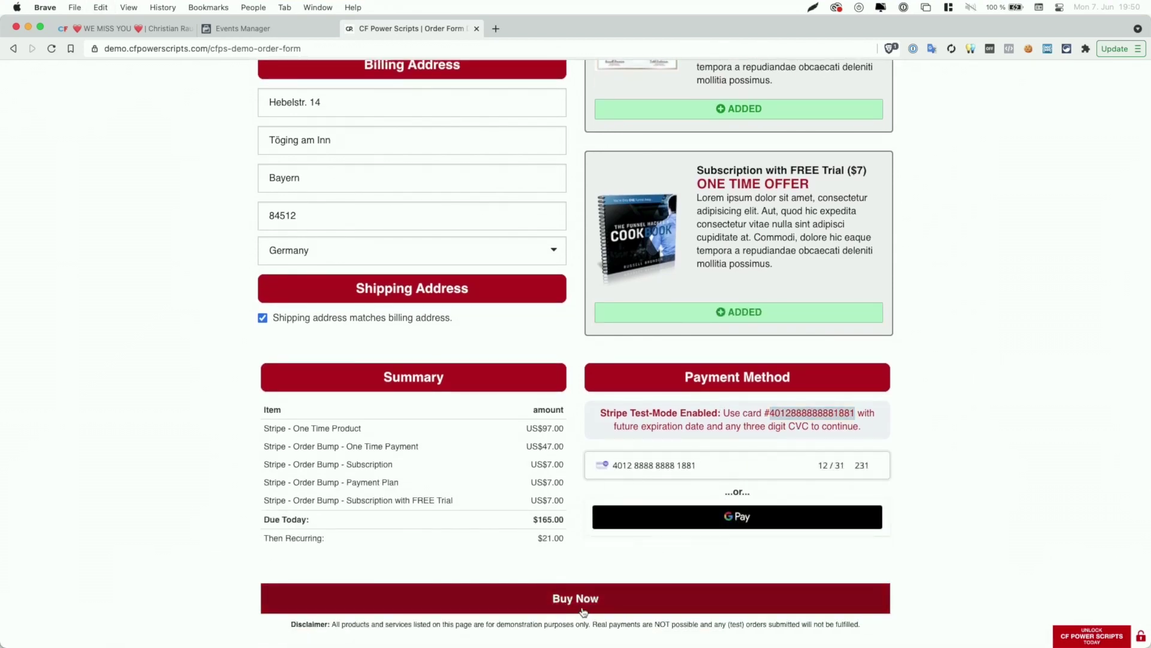
click(572, 604)
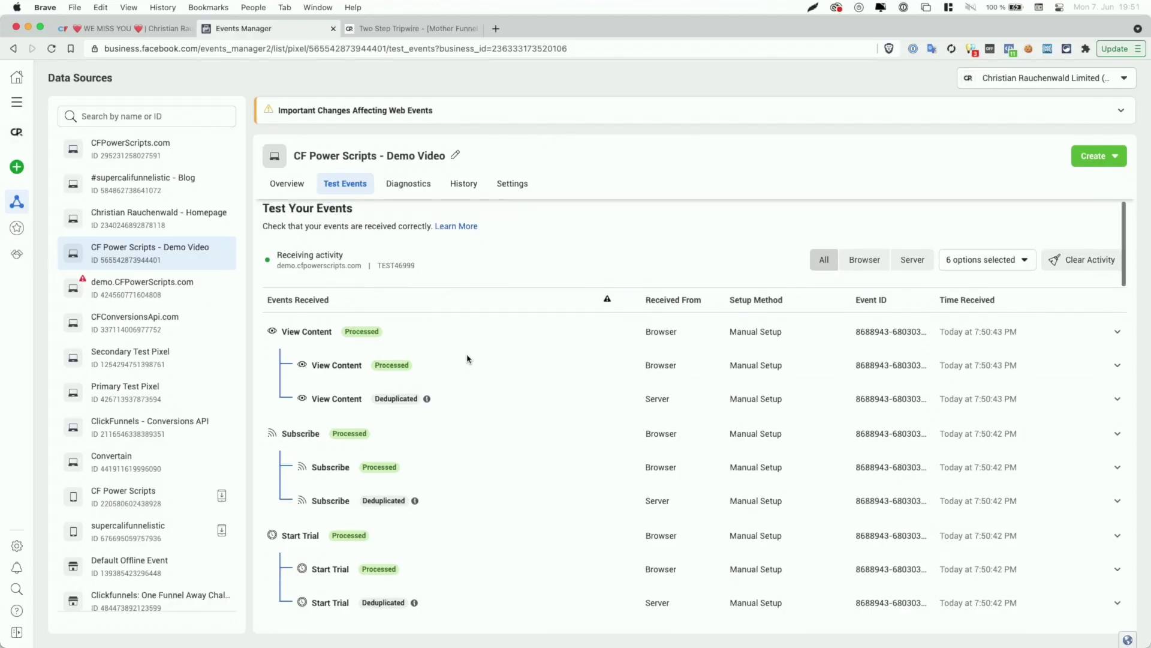
Scroll through the new Subscribe, Start Trial, PageView and Purchase events from 7:50:42 PM
scroll(468, 358, down, 2)
Expand and collapse the Initiate Checkout and browser Lead event details
scroll(467, 358, down, 10)
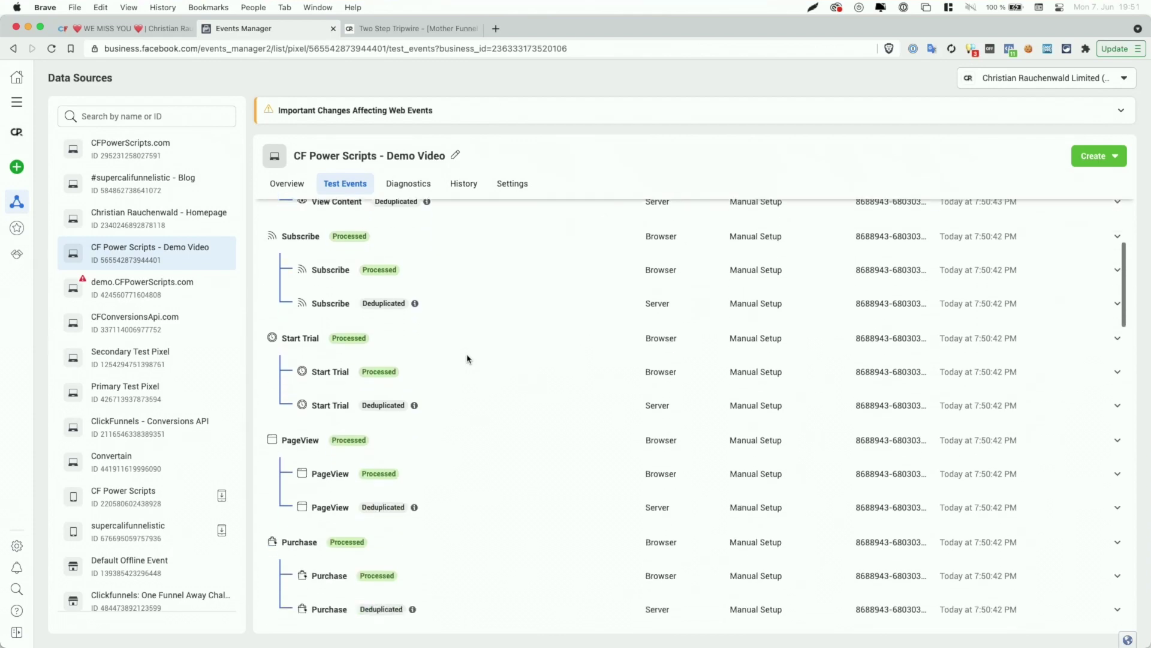
scroll(467, 358, down, 2)
scroll(465, 358, up, 2)
click(414, 376)
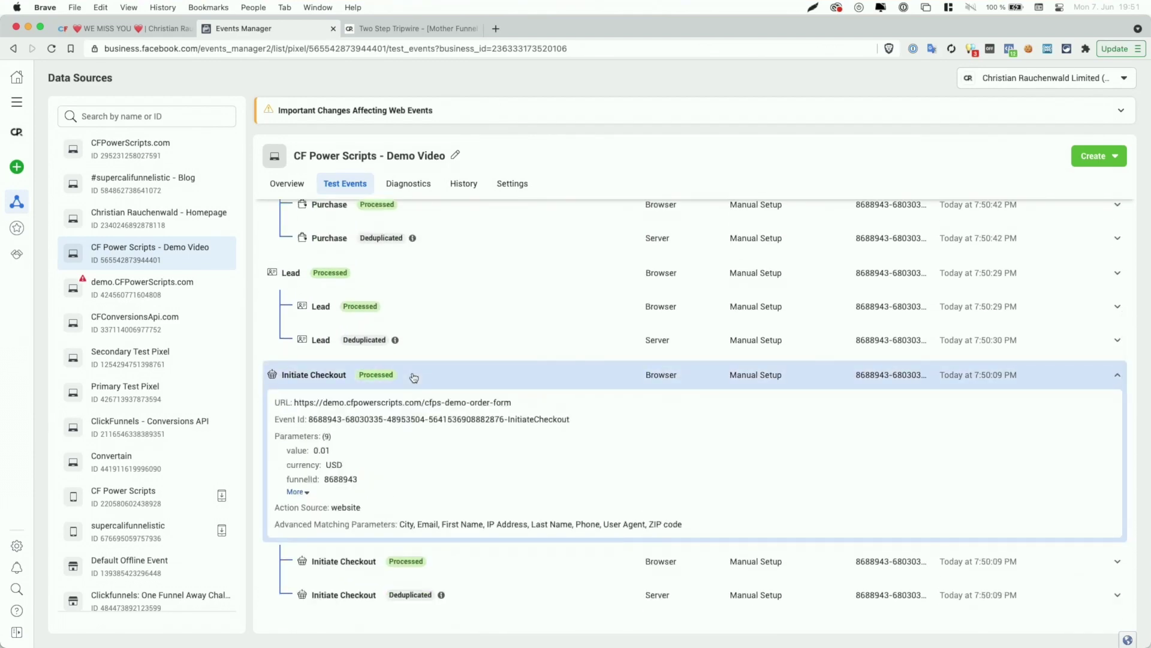
click(414, 377)
scroll(408, 379, up, 2)
click(380, 397)
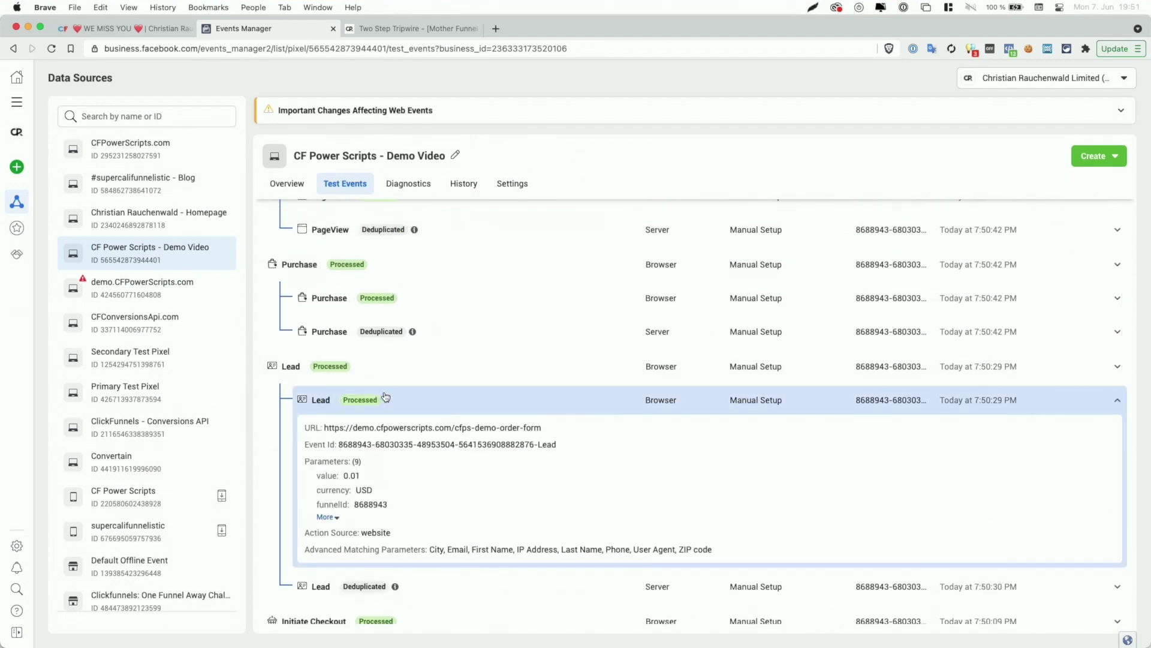
click(413, 402)
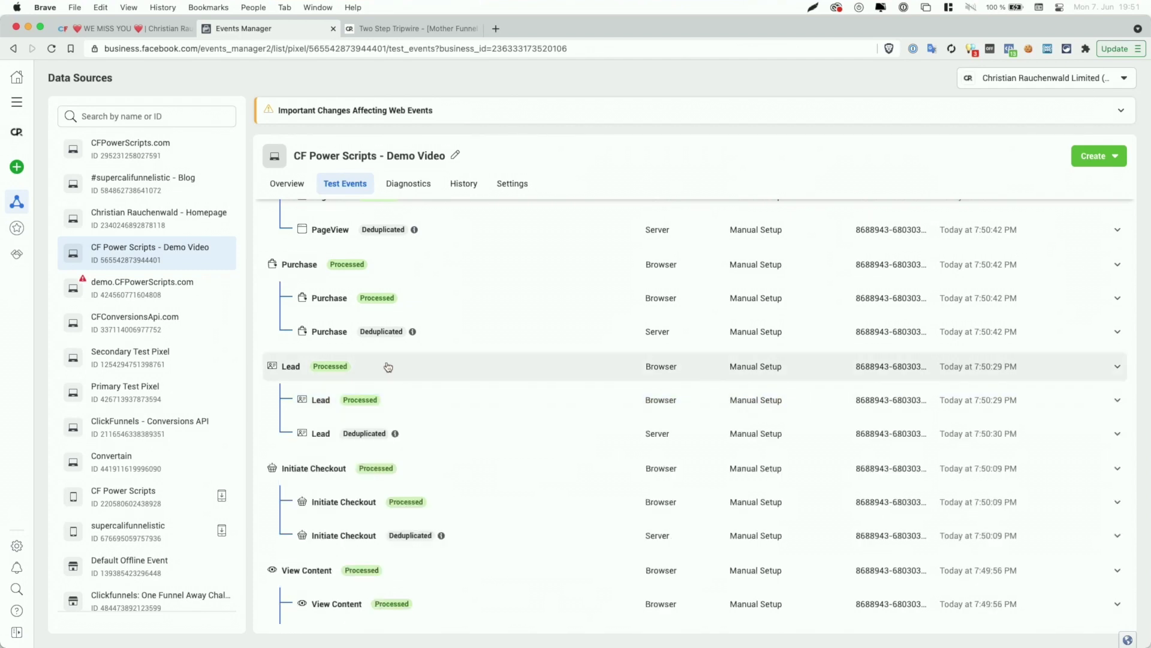
Show all parameters of the server Purchase event, including value 144 USD and both productId values
click(368, 332)
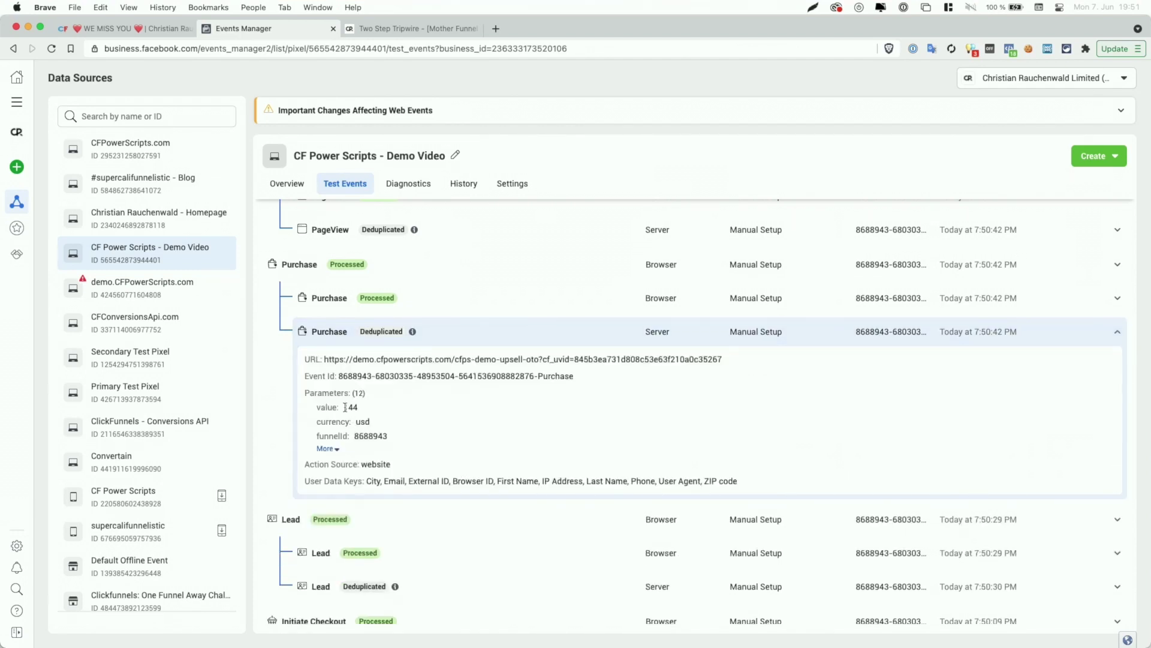
scroll(344, 408, up, 1)
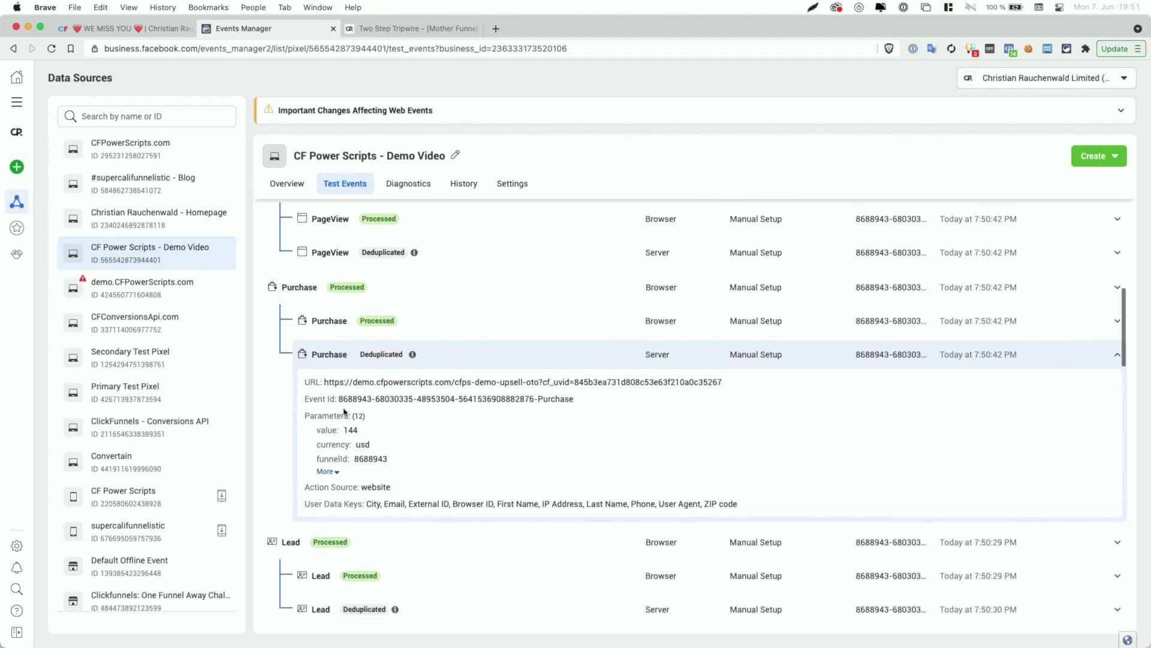
click(326, 472)
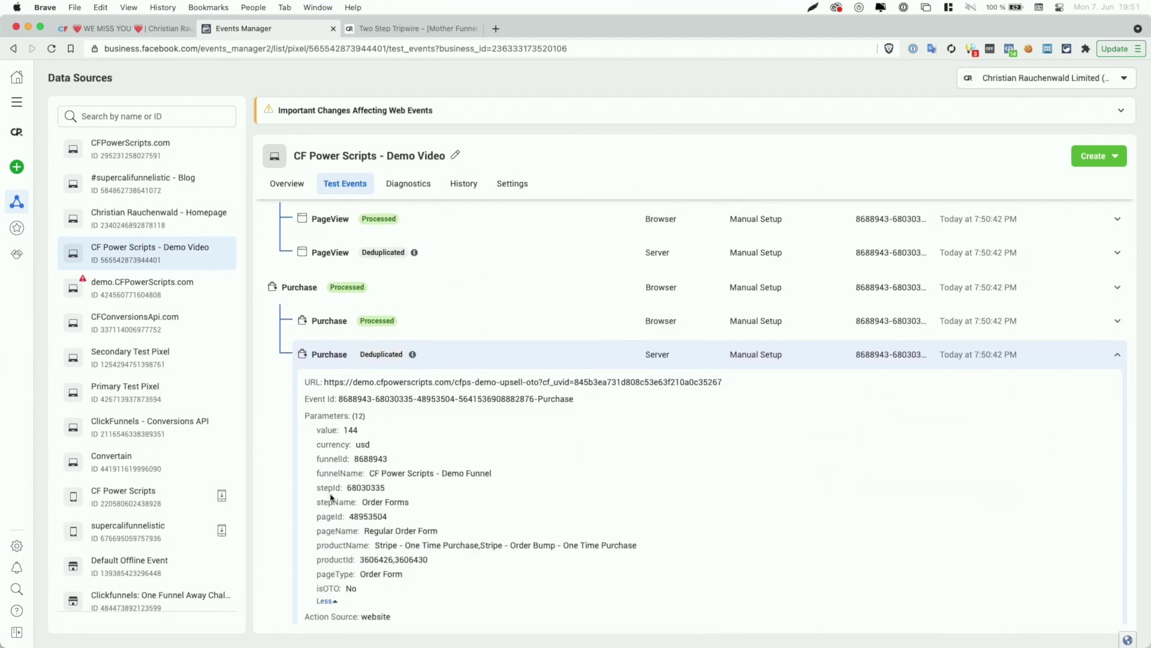
scroll(330, 497, down, 2)
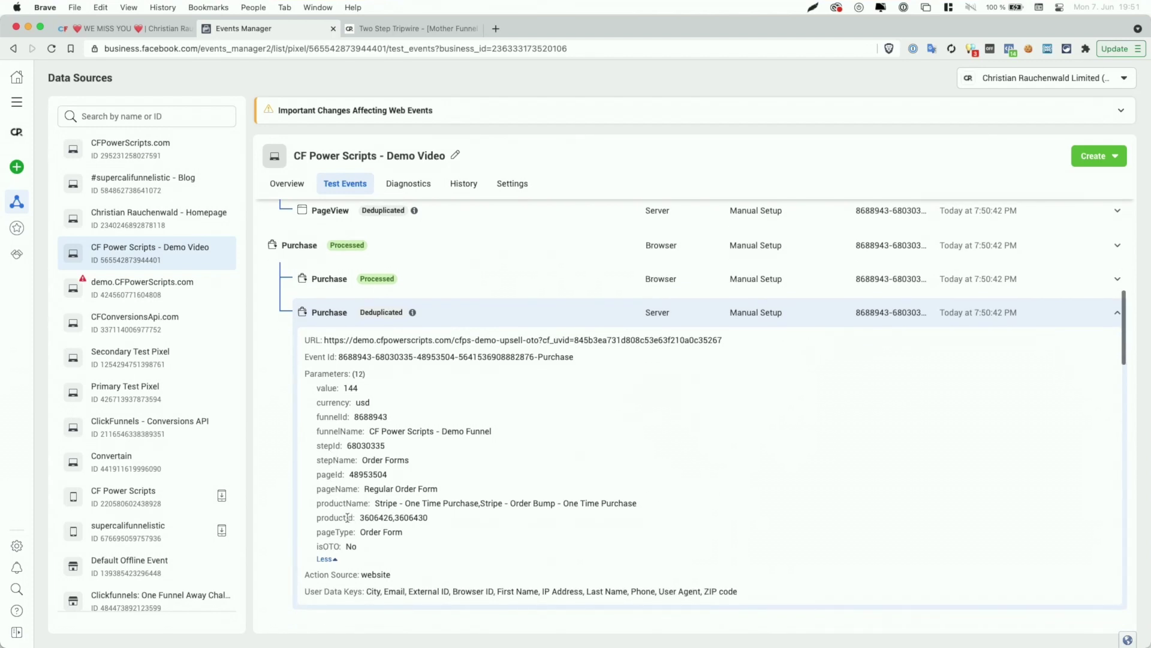
drag(358, 517, 447, 519)
click(340, 505)
scroll(429, 370, up, 5)
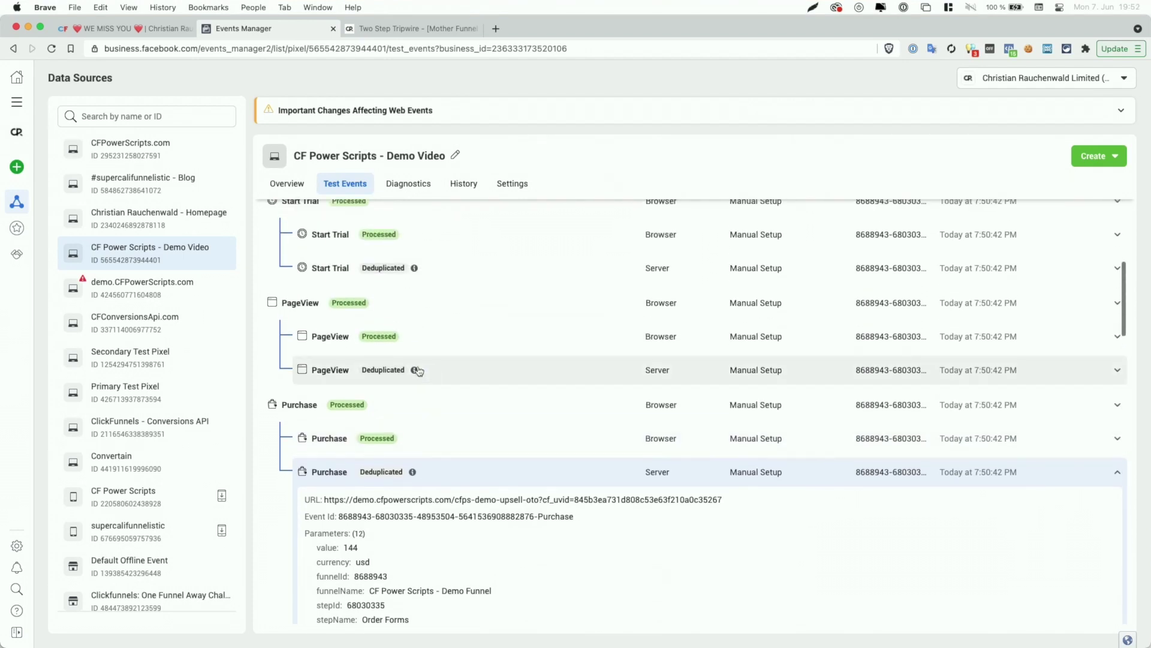
Expand the server PageView and browser Start Trial details, highlighting predicted_ltv 70
click(419, 370)
scroll(474, 437, up, 5)
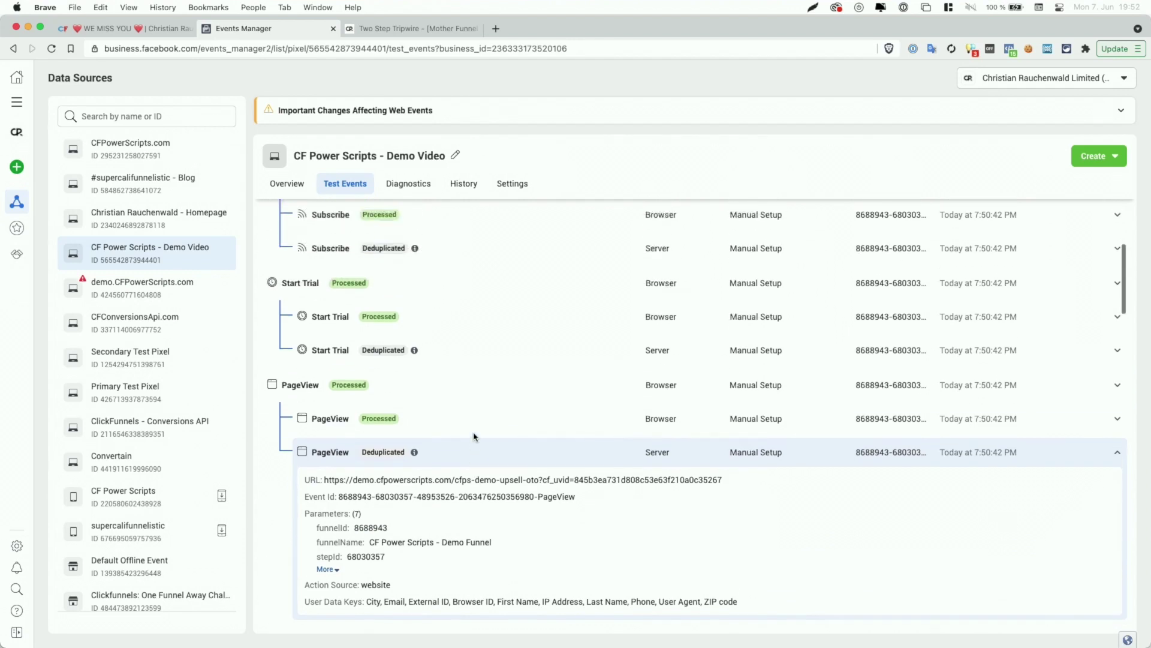
click(430, 436)
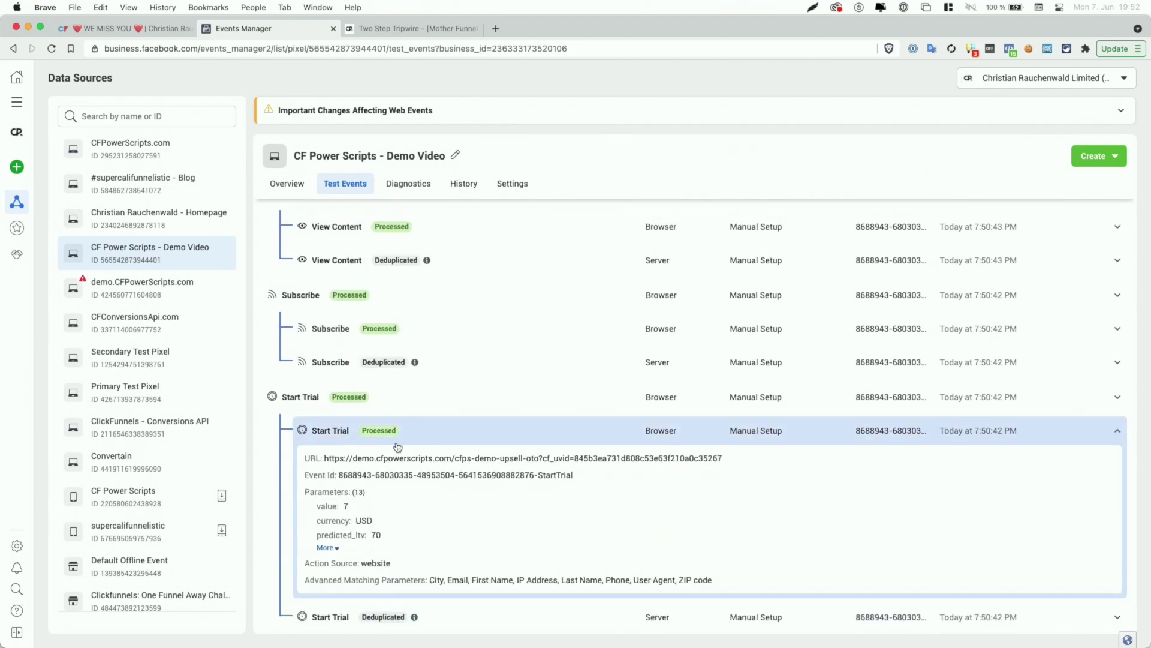
drag(330, 535, 393, 536)
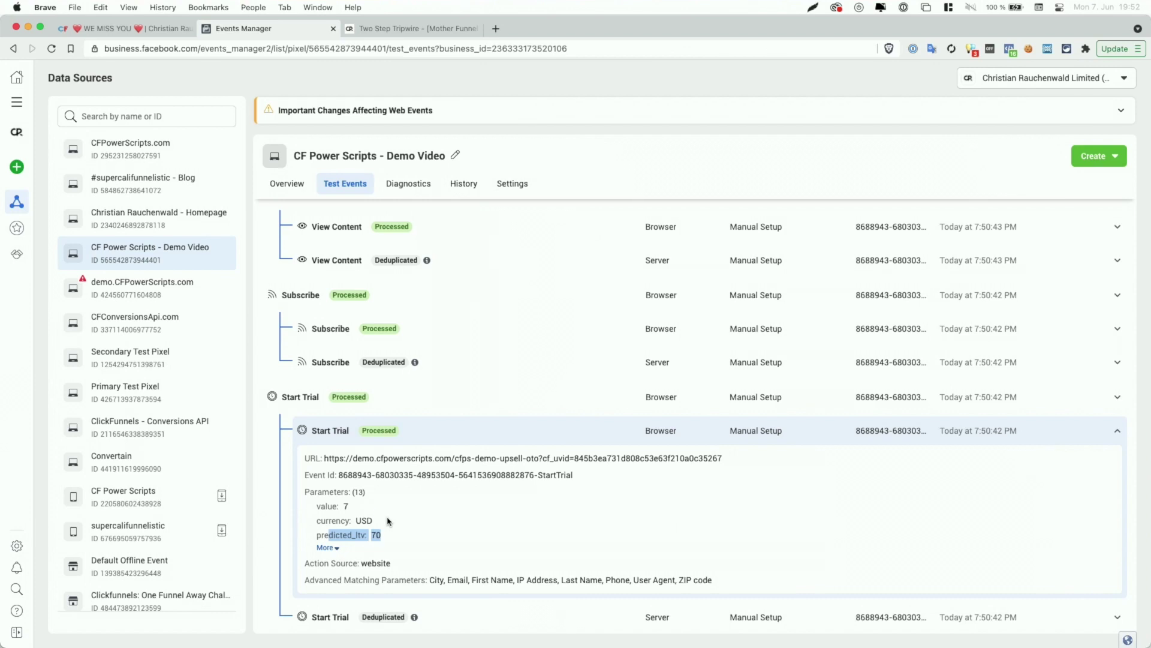
scroll(380, 516, up, 2)
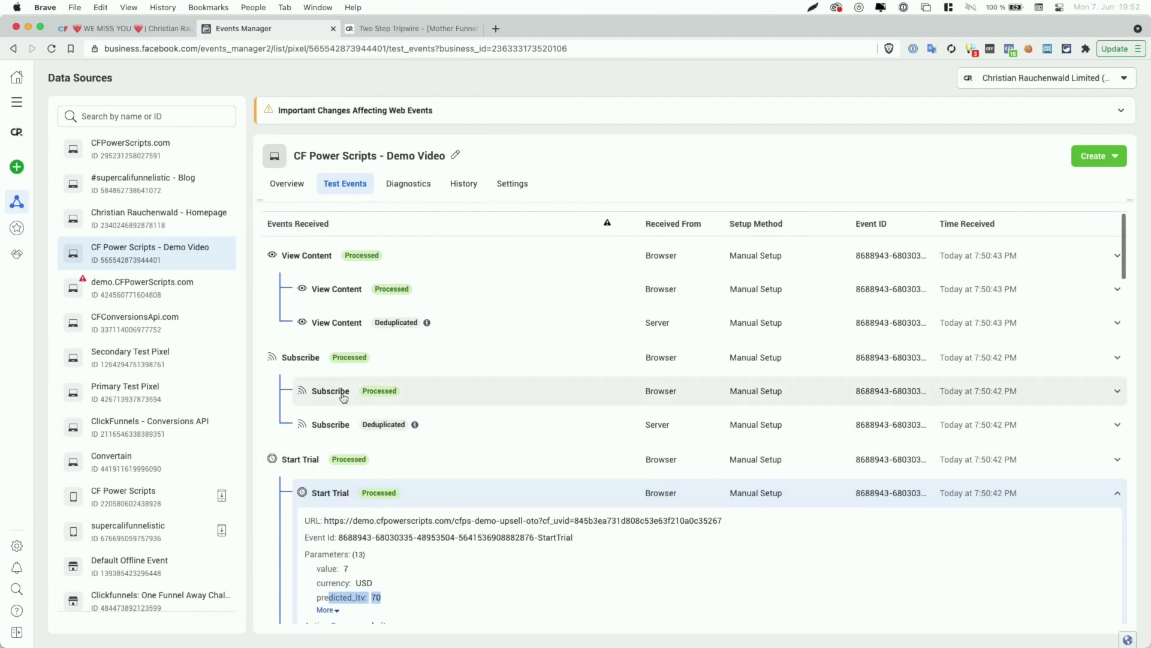
Expand the browser Subscribe details (predicted_ltv 126) and the View Content details
click(394, 391)
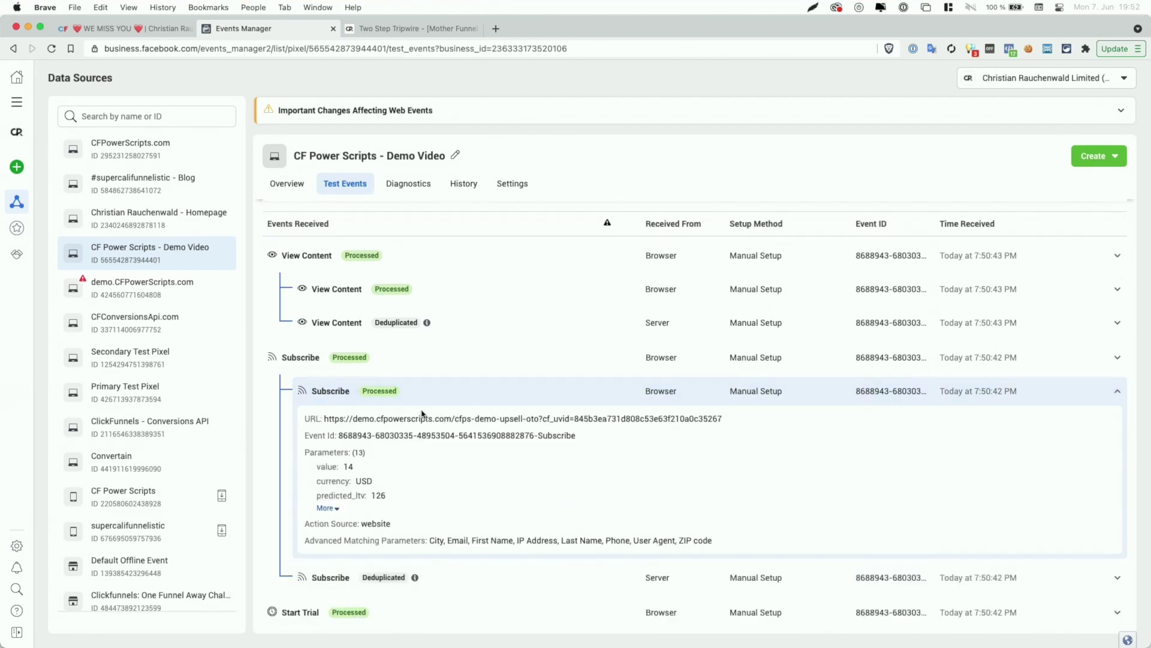
scroll(418, 463, down, 1)
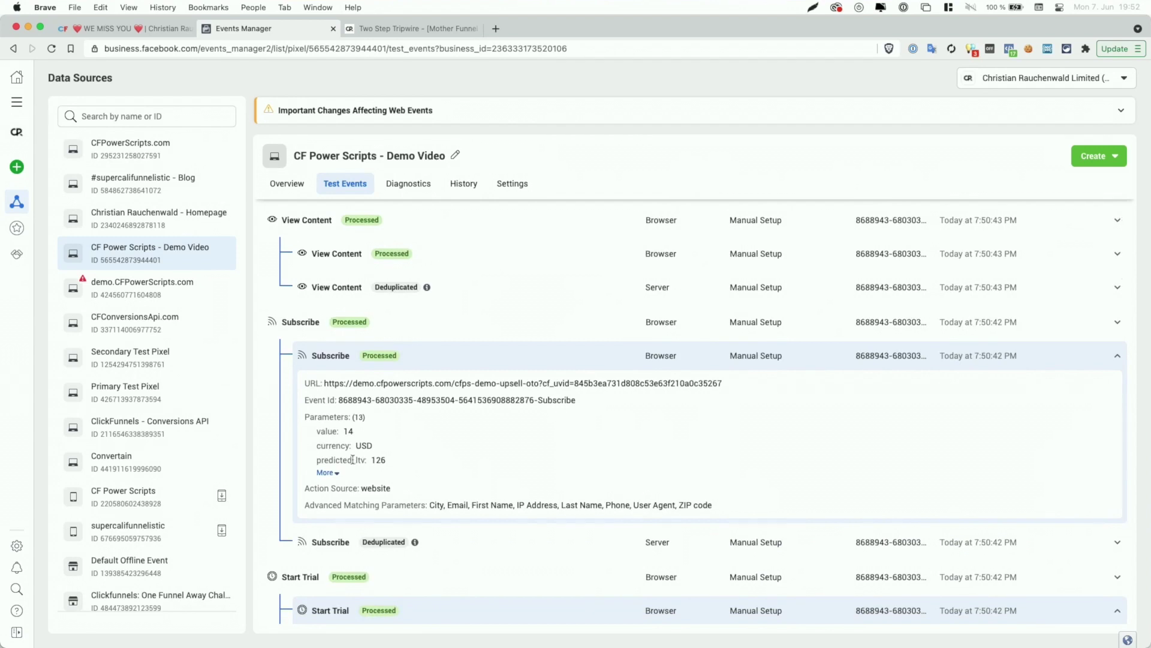
scroll(408, 462, up, 1)
scroll(408, 462, up, 3)
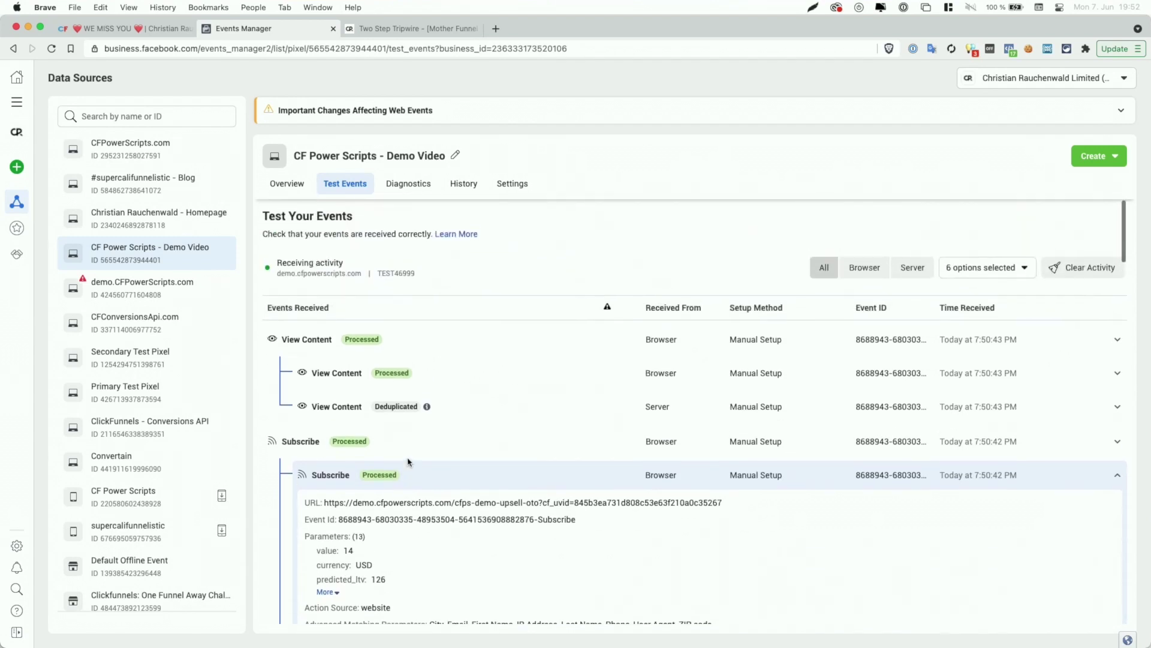
click(403, 380)
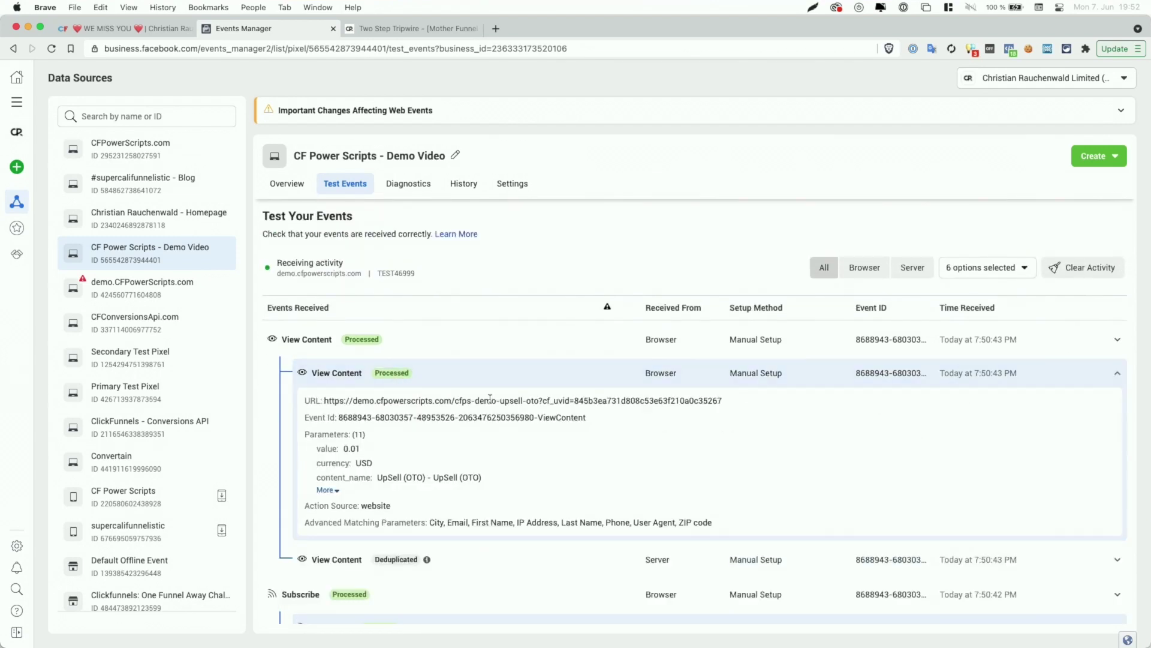
scroll(595, 384, down, 5)
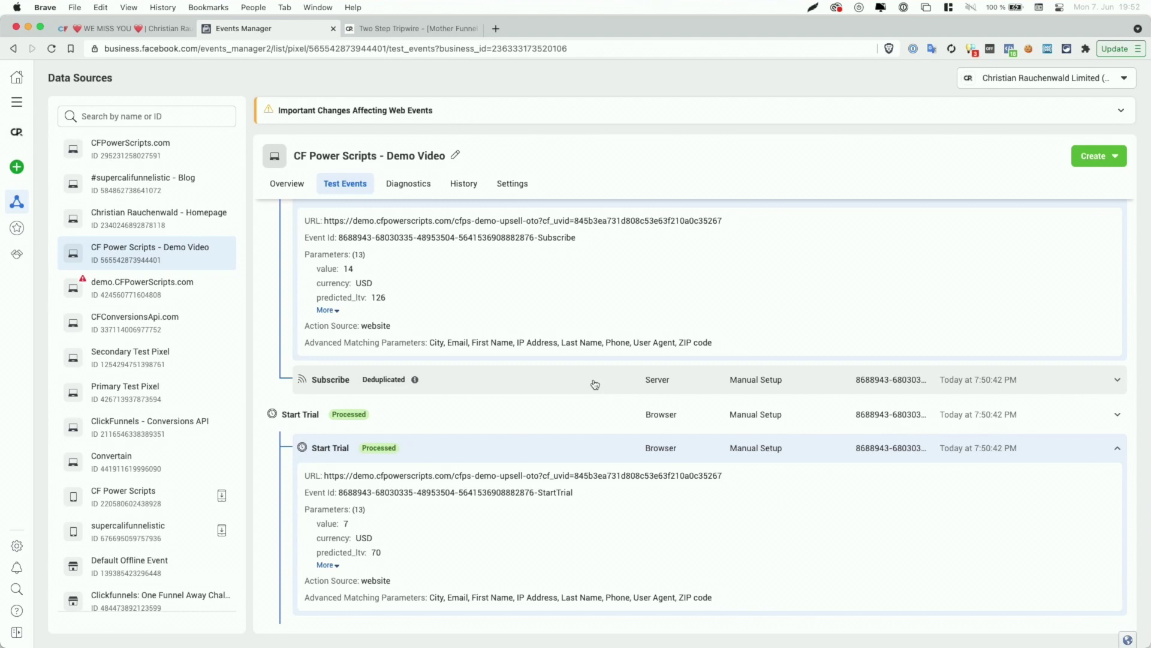
On the Two Step Tripwire upsell page, accept 'Yes! Add To My Order For $95.97'
click(414, 30)
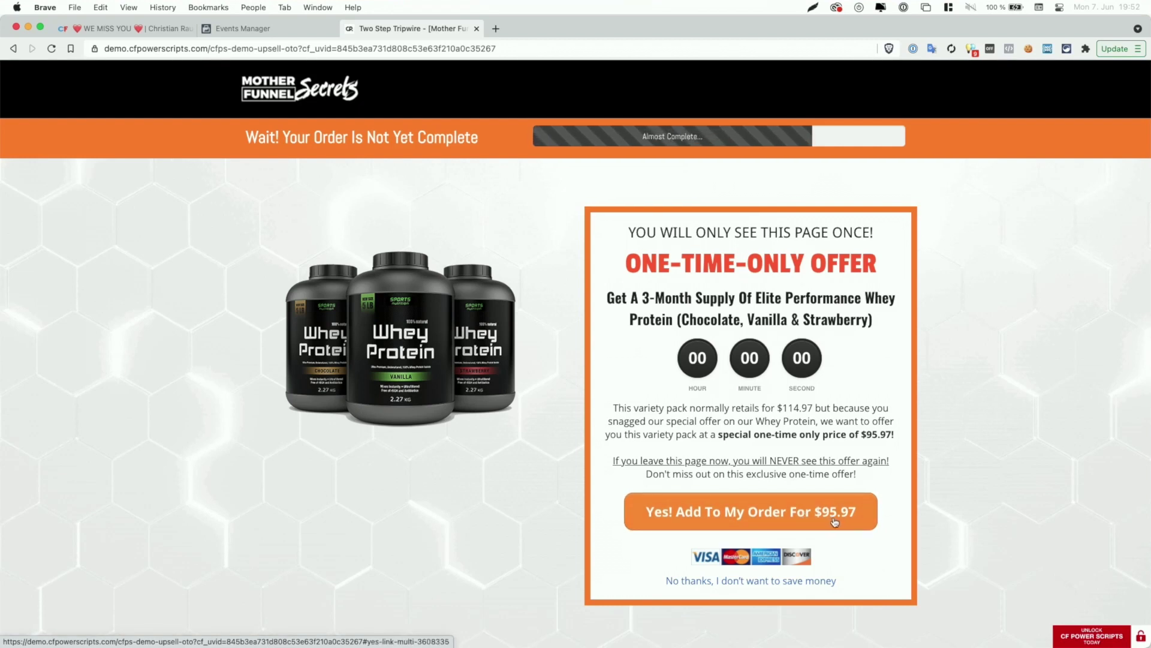
click(737, 520)
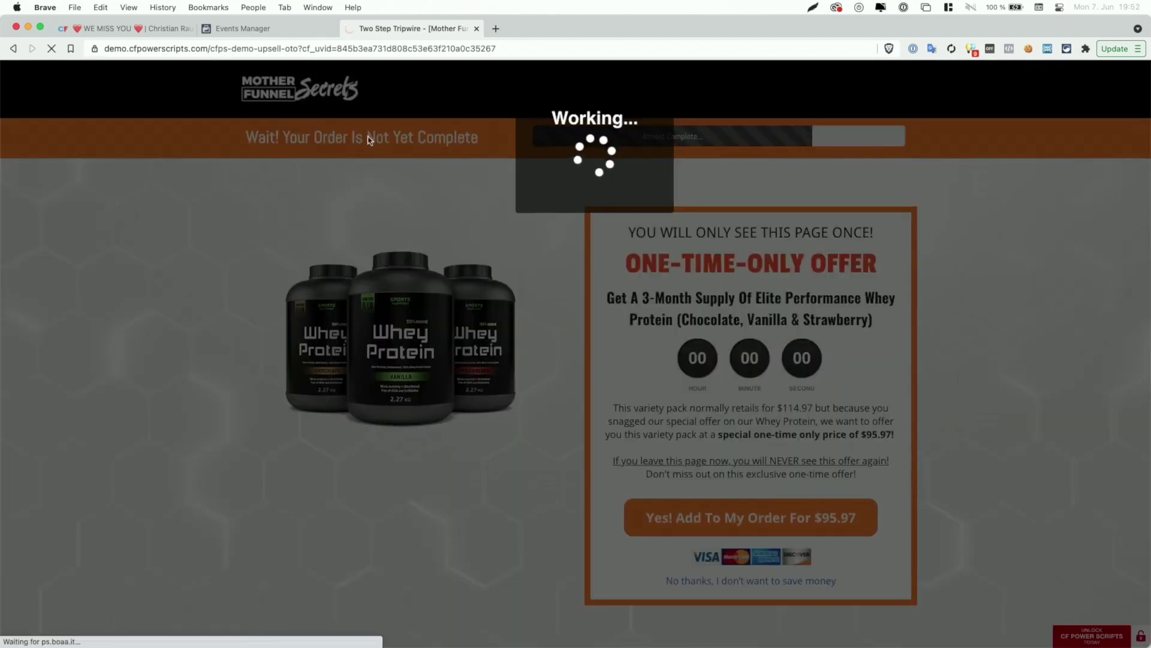
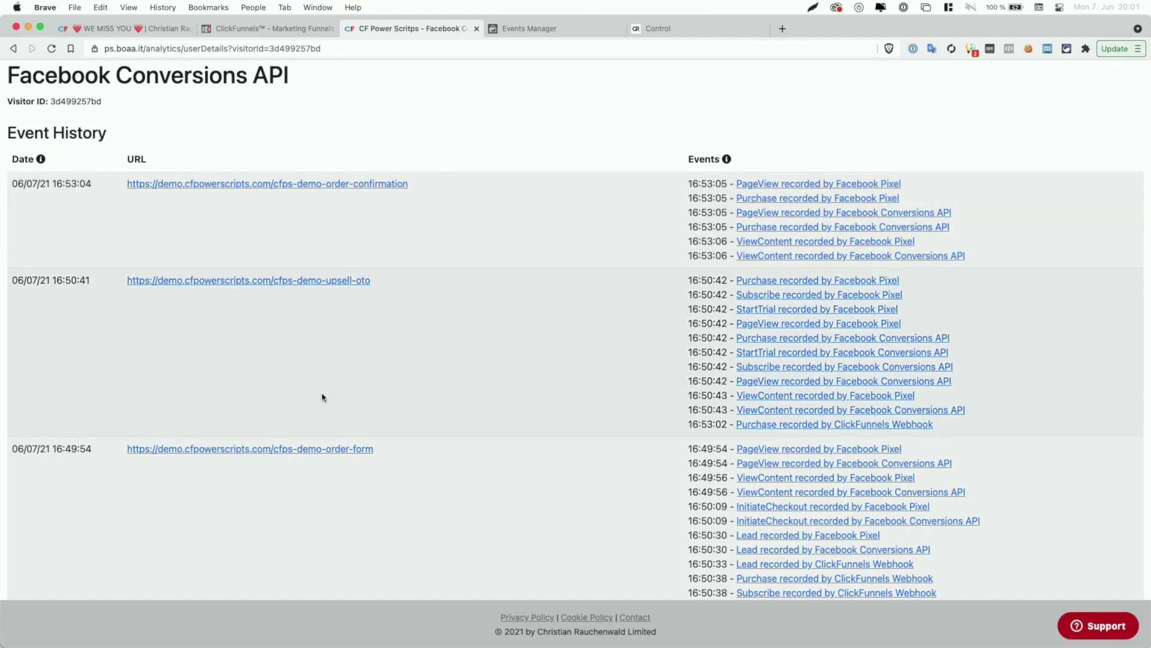
Scroll through the visitor's Facebook Conversions API event history across the demo funnel pages
scroll(324, 388, down, 5)
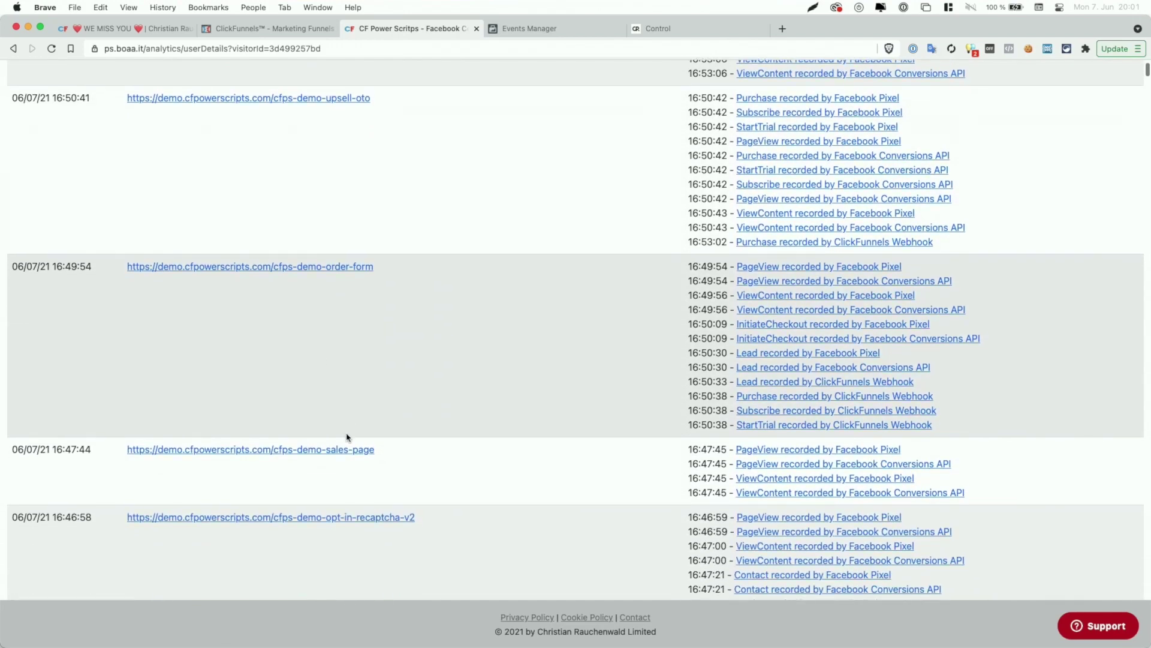
scroll(334, 466, down, 3)
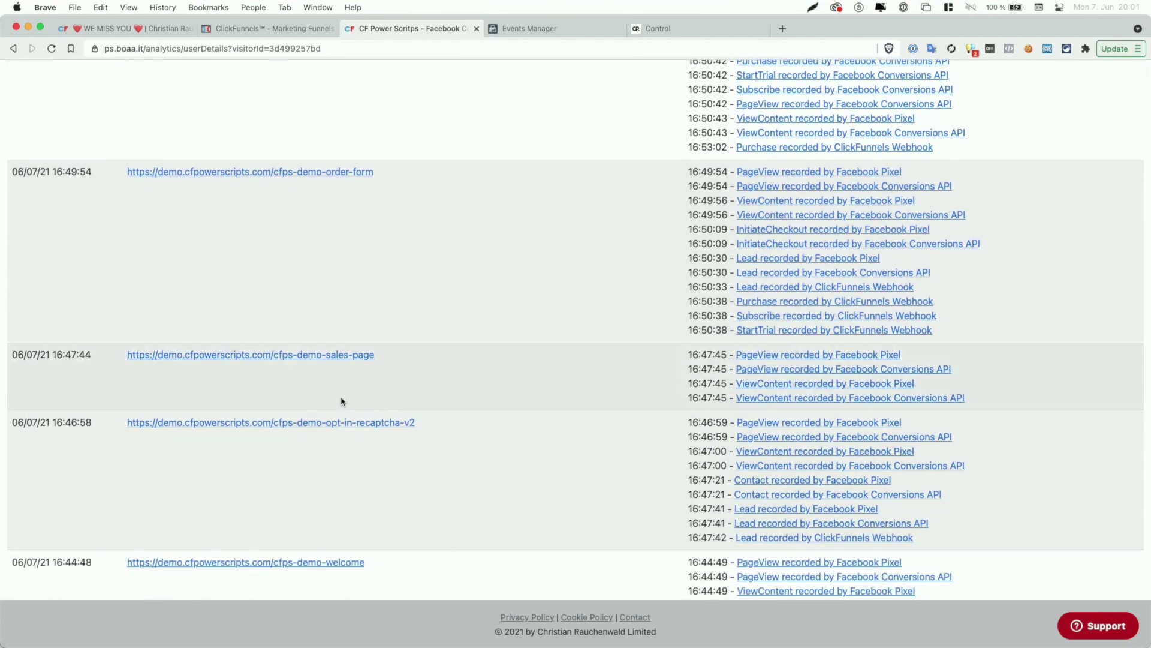
scroll(378, 423, down, 2)
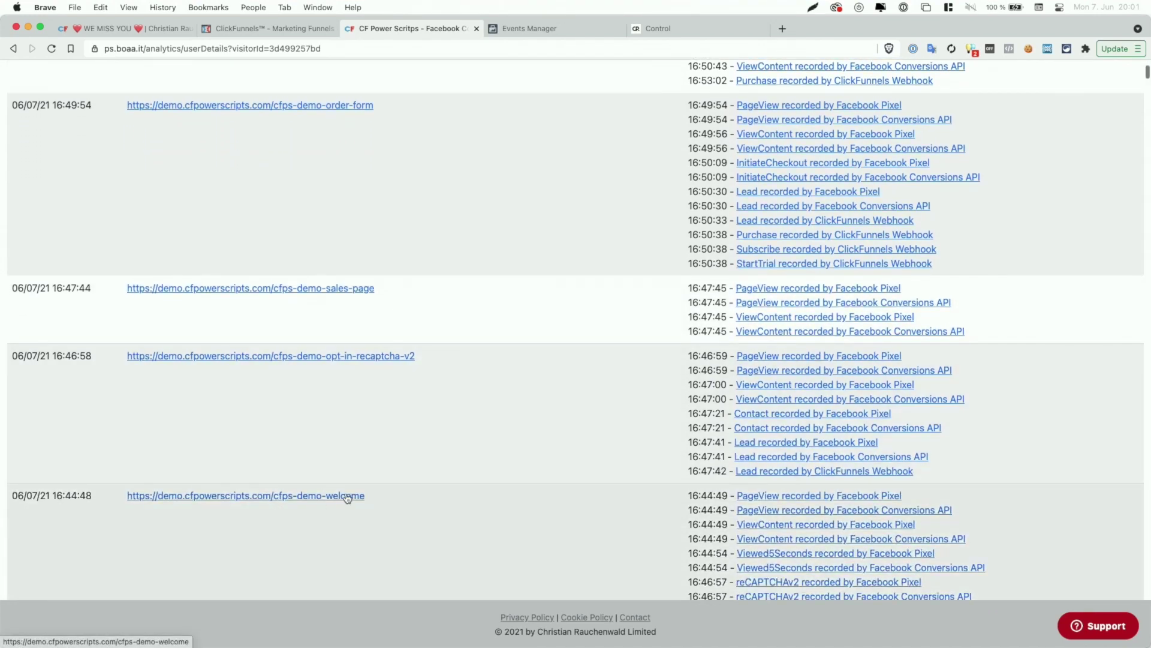
scroll(299, 497, down, 2)
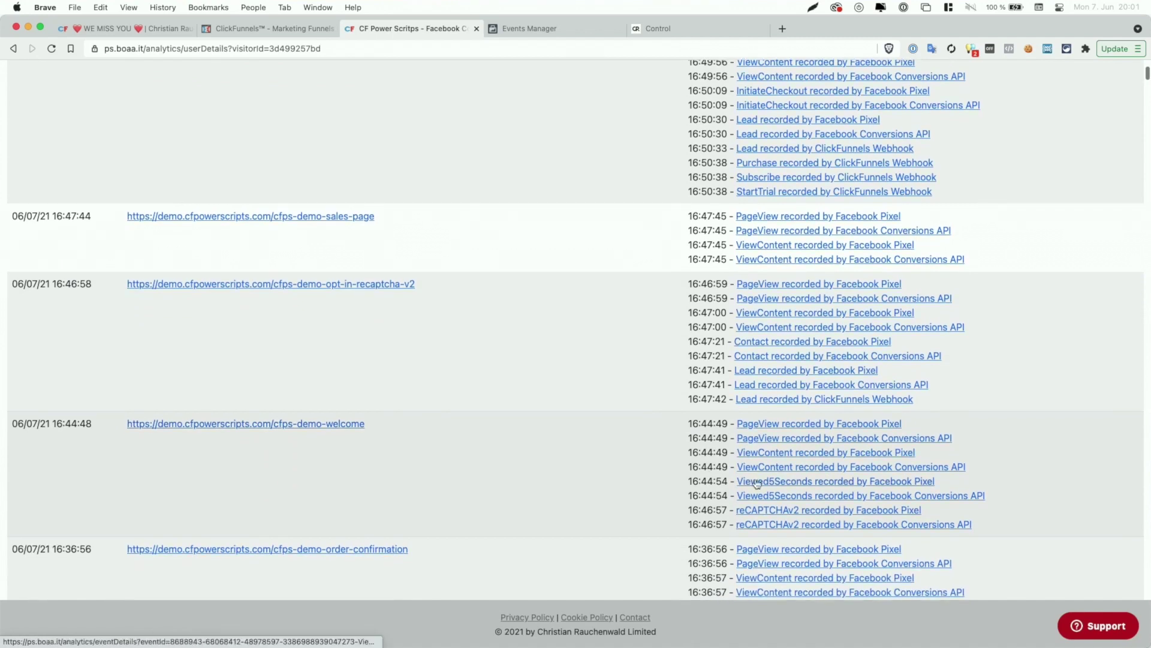
scroll(797, 332, up, 1)
scroll(796, 332, up, 1)
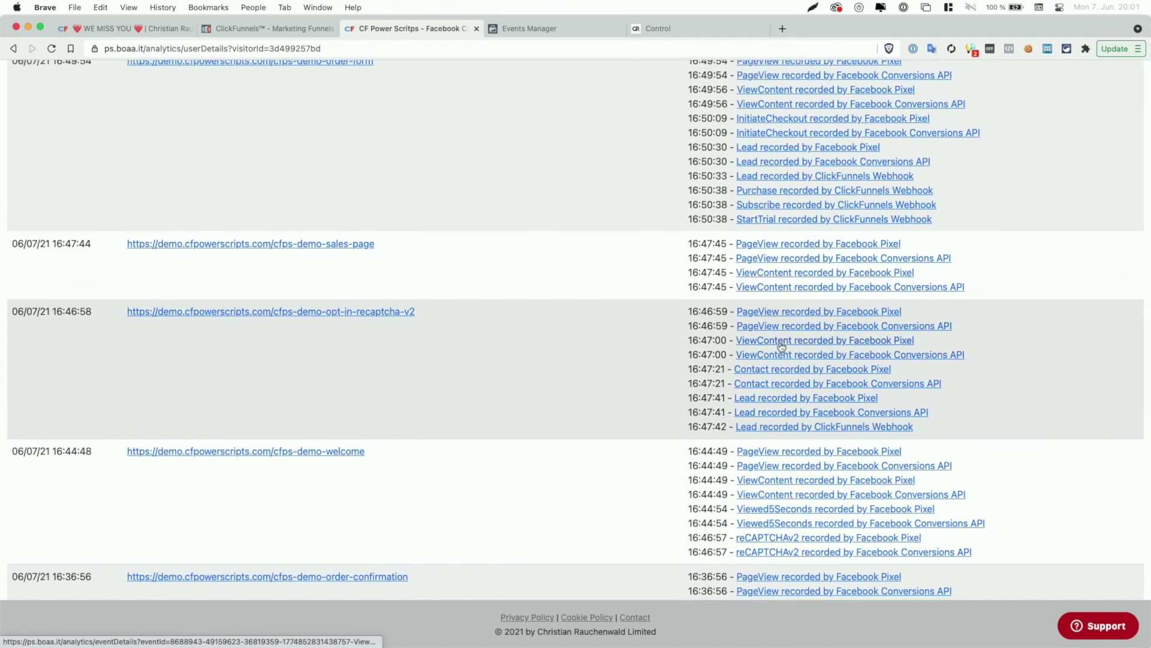
Open the Event Details of the Contact event recorded by Facebook Pixel on the 16:46:58 opt-in row
click(771, 369)
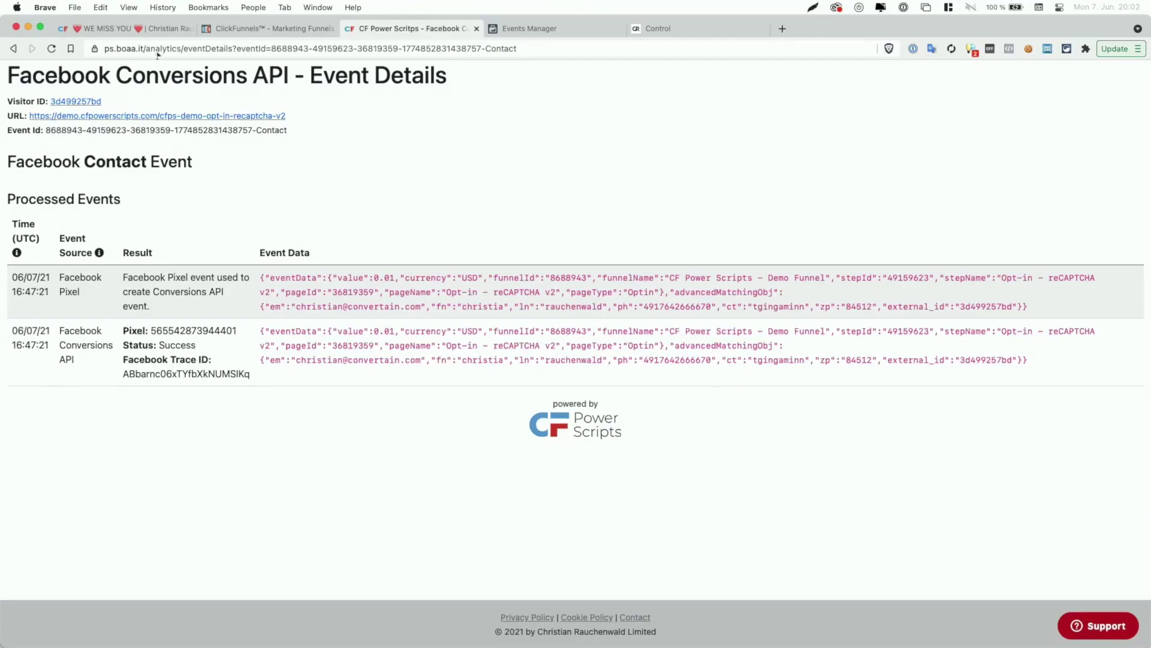
Close the Edit Facebook Conversion API dialog and review the Demo Funnel's power scripts and steps
click(136, 30)
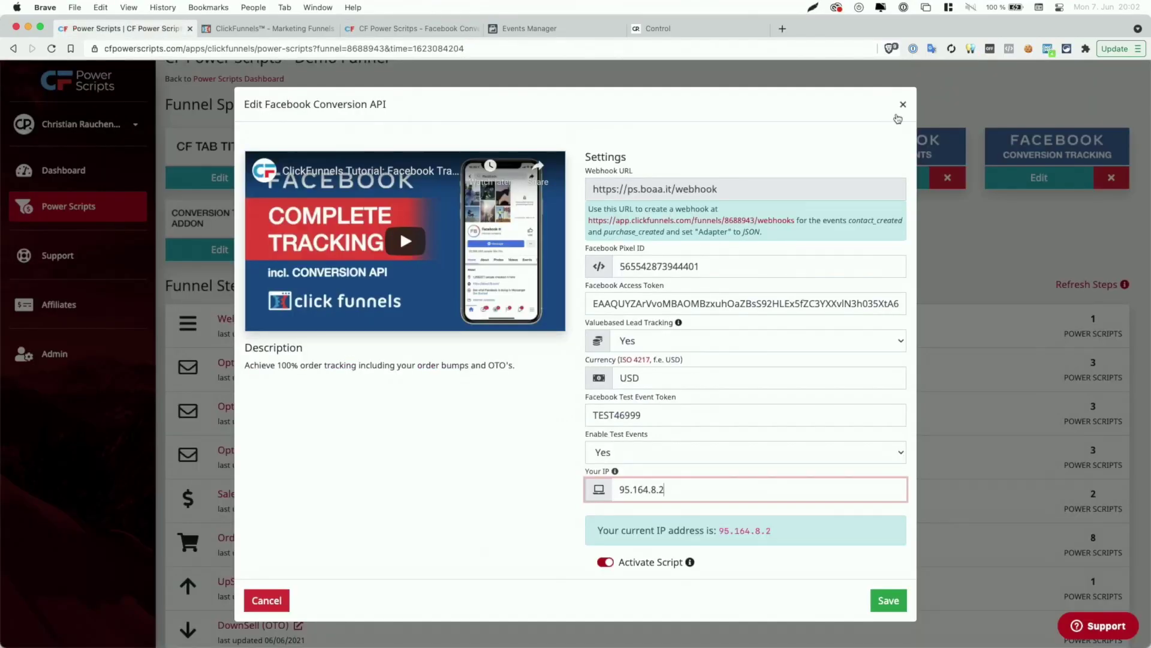
click(904, 105)
scroll(634, 310, up, 2)
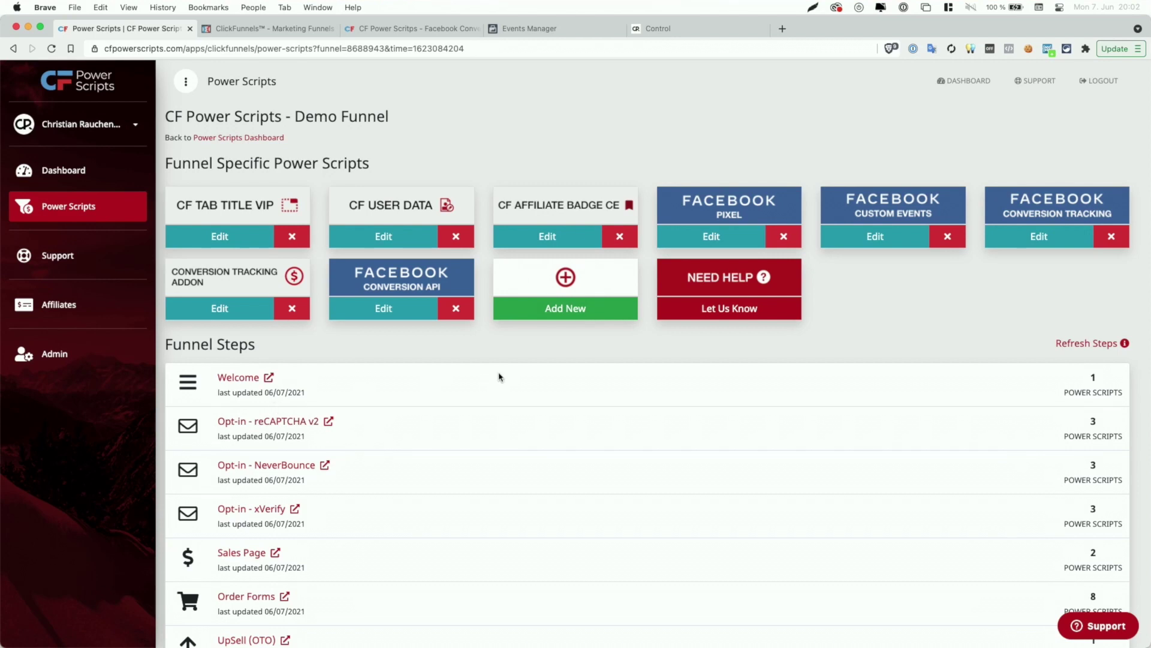
scroll(470, 377, down, 1)
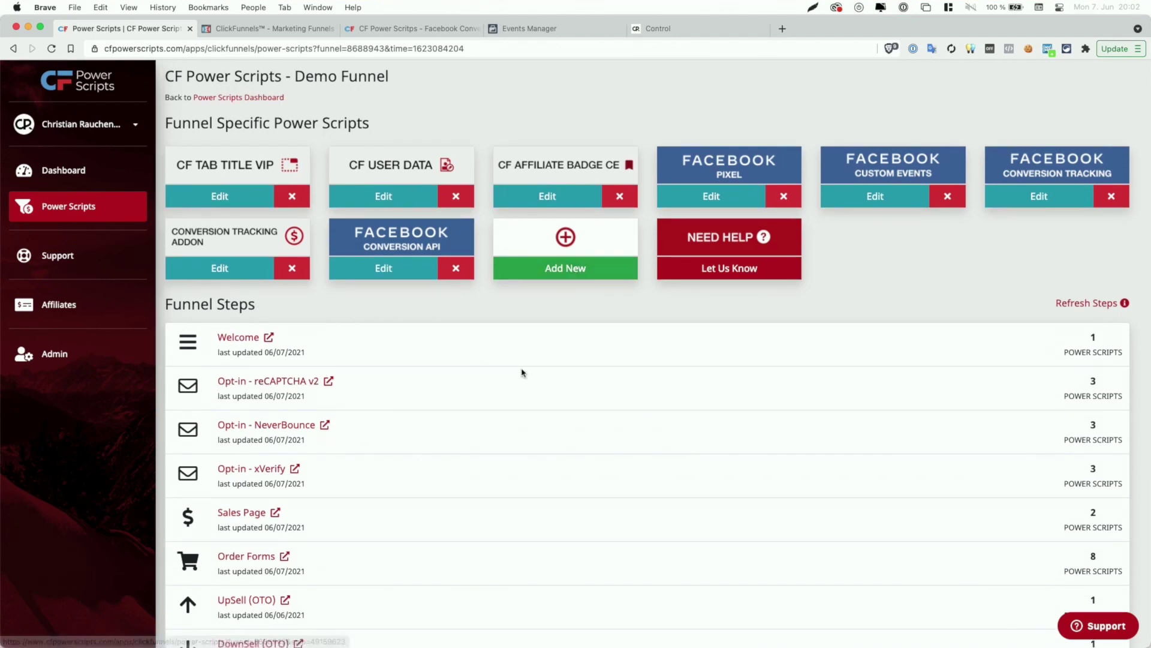
Add a new CF Custom Code power script to the funnel via a 'custom' search
click(549, 270)
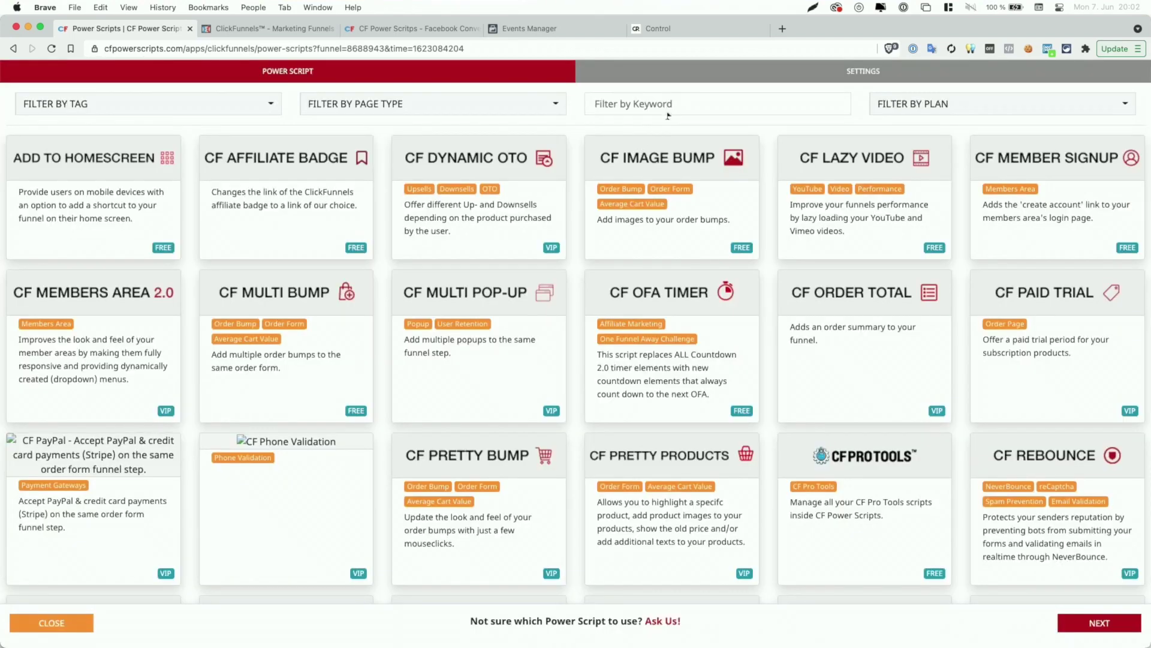
click(664, 103)
text(custom)
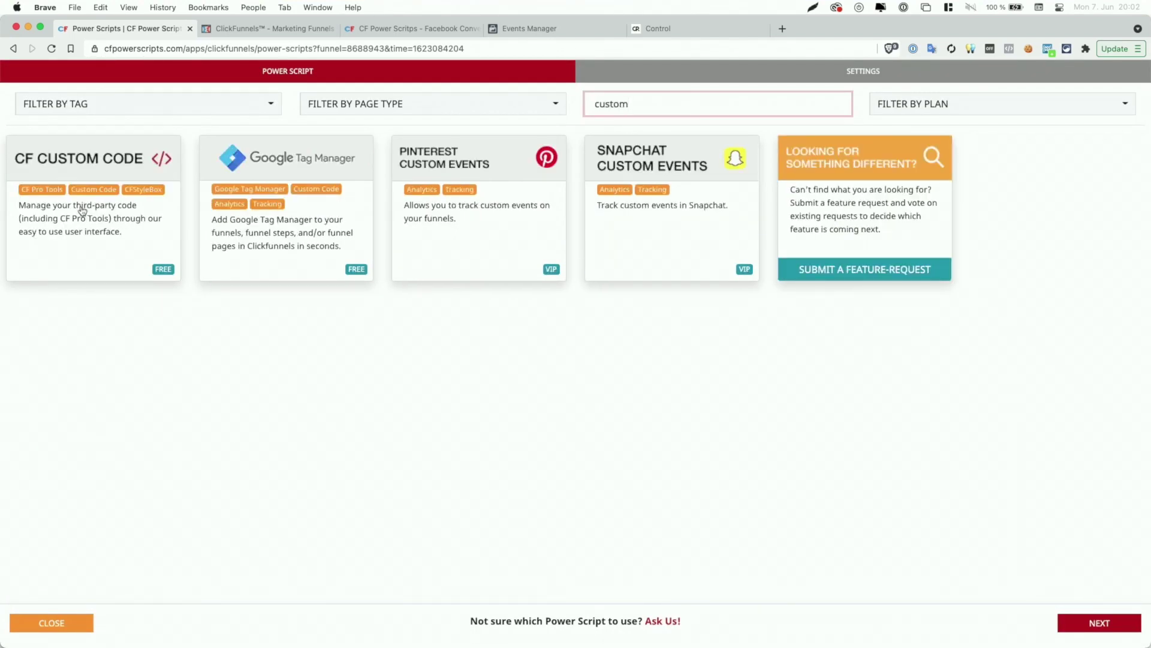
click(84, 211)
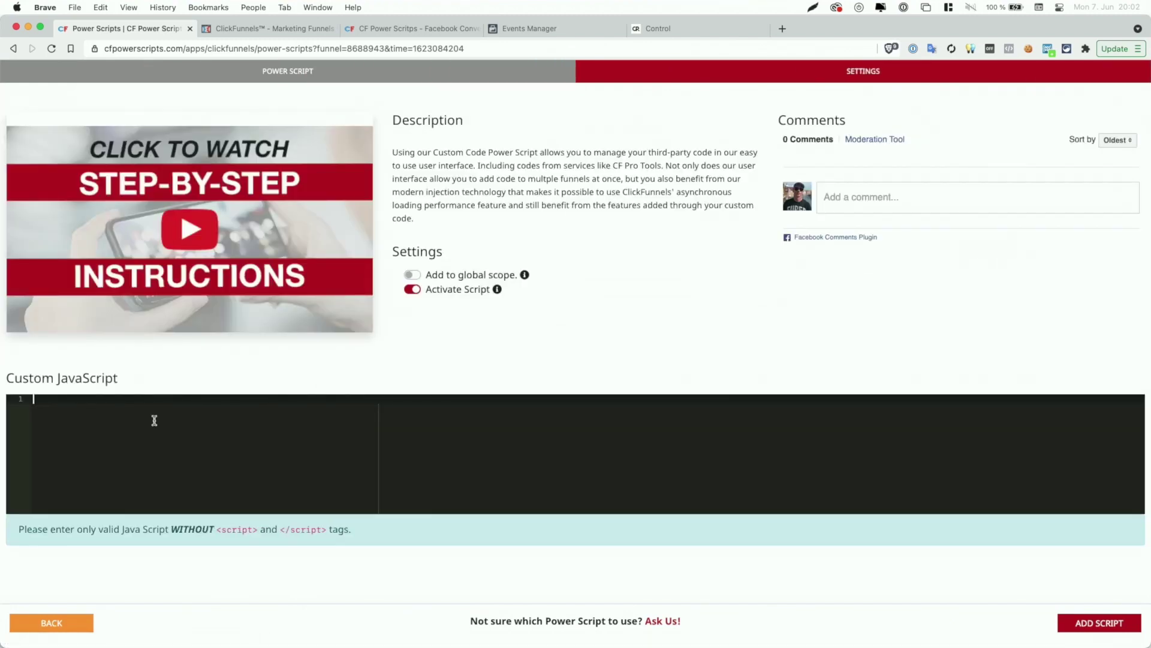
Write fbq('track','YourEventName') with value 0.01 and currency USD, restoring the line after trial edits
text(fbq)
text(('track')
text(,')
text(YourEven)
text(tName')
text(, {)
text(value: 0)
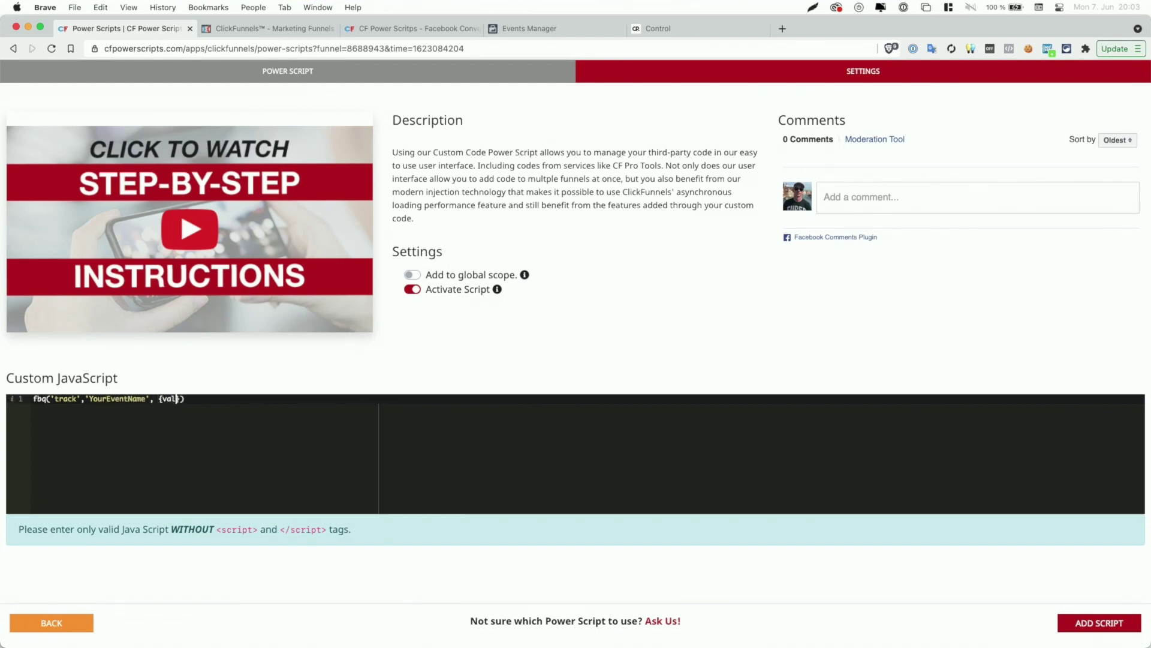
text(.01, currency: "USD")
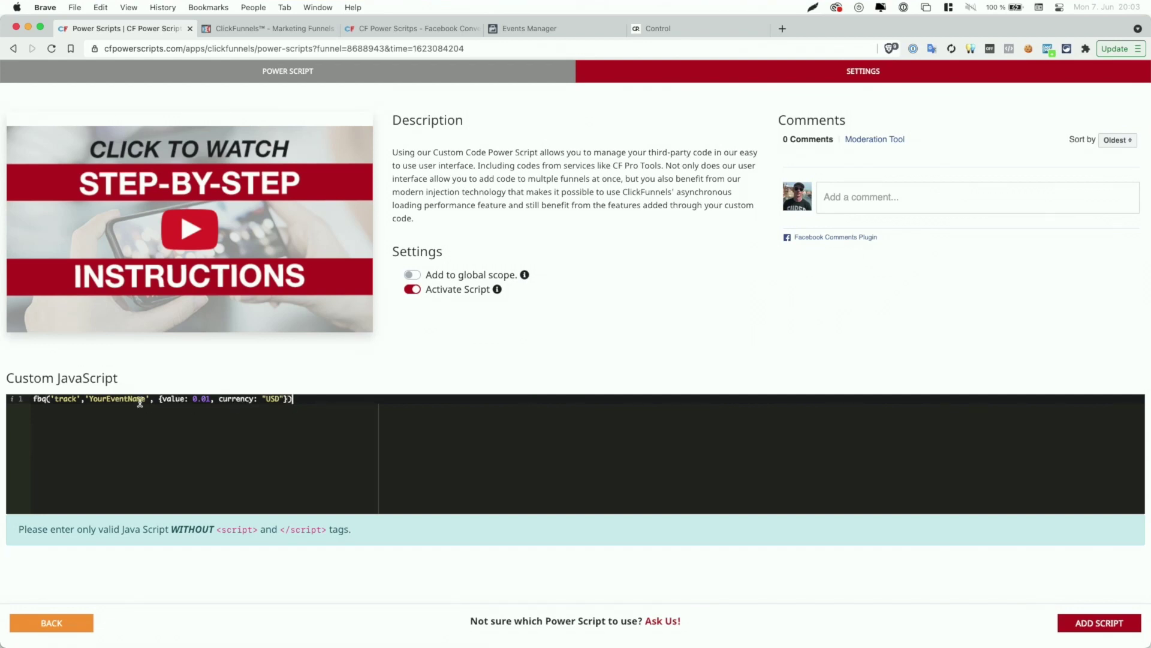
drag(154, 399, 286, 400)
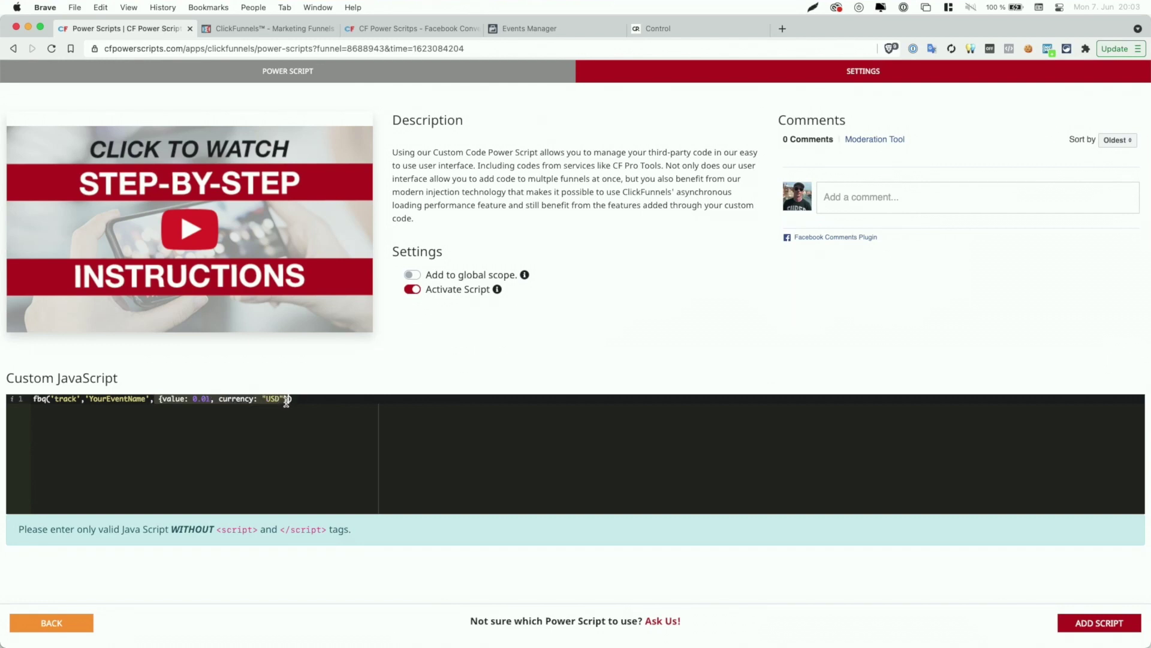
key(BackSpace)
key(BackSpace)
key(BackSpace)
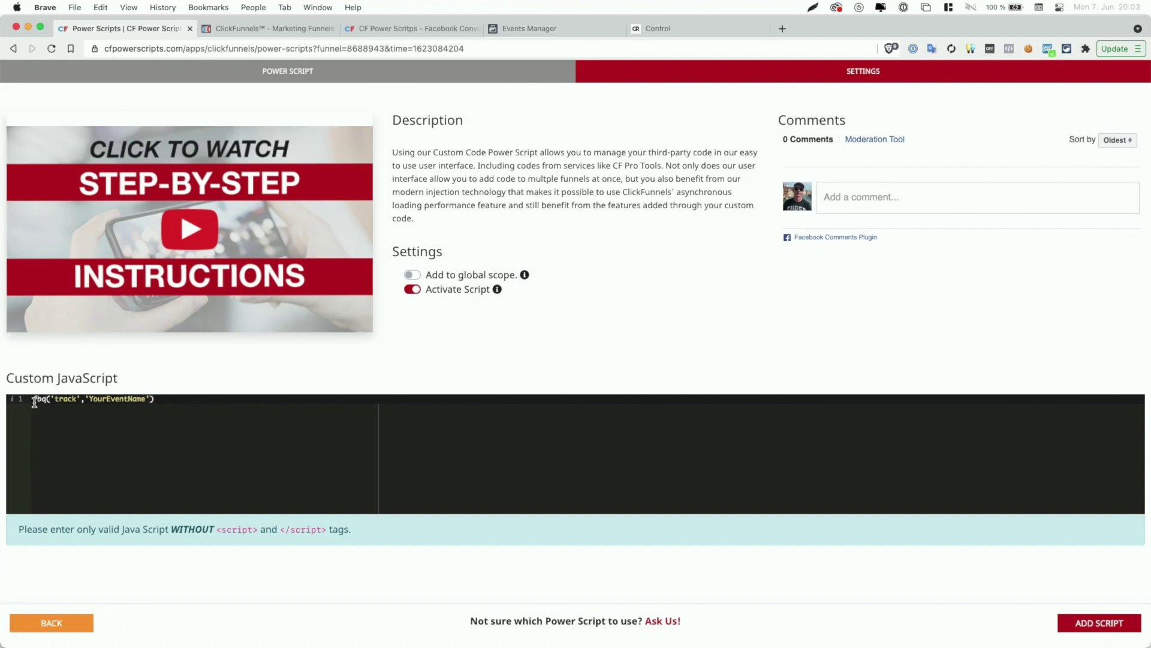
double_click(111, 399)
text(Lead)
click(121, 399)
key(super+z)
key(super+z)
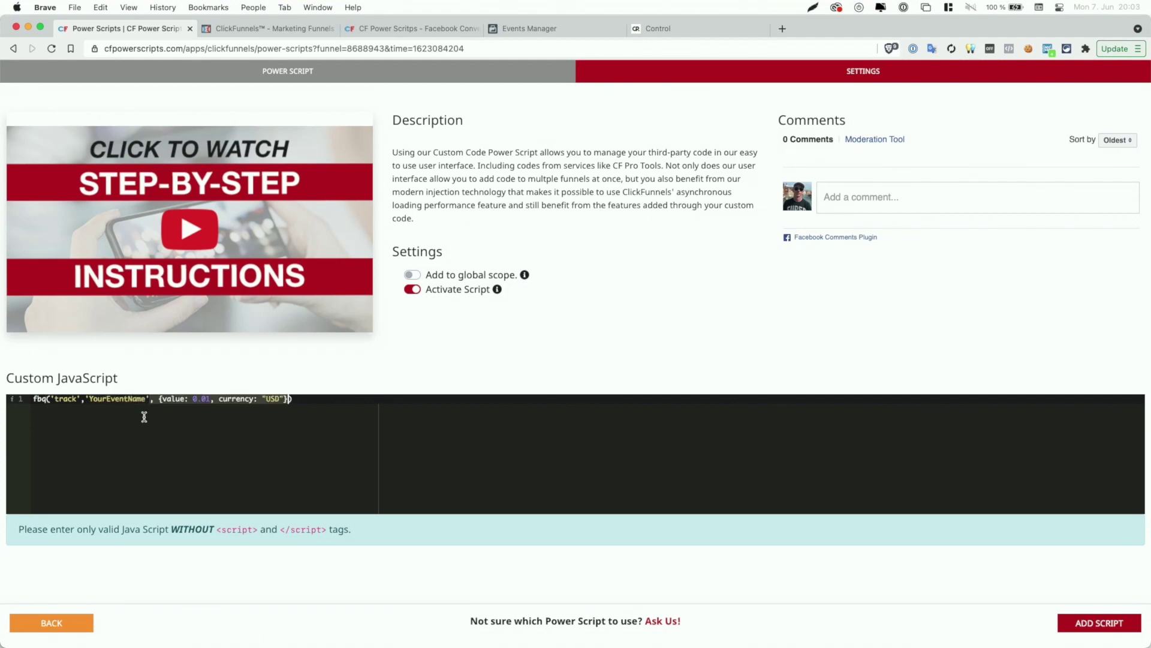
Add a CFPS.track('YourEventName') line below with value 0.01 and currency USD
click(349, 408)
key(Return)
text(CFPS.track)
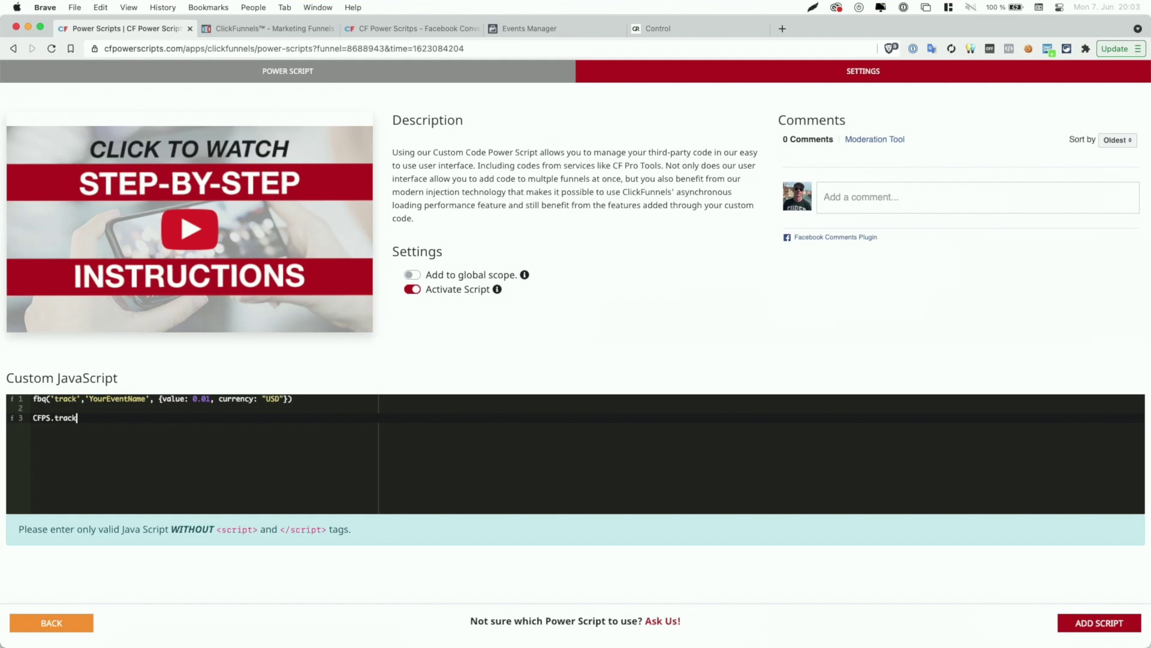
text(('YourEventN)
text(ame')
text(, {value:)
text( 0.01, cur)
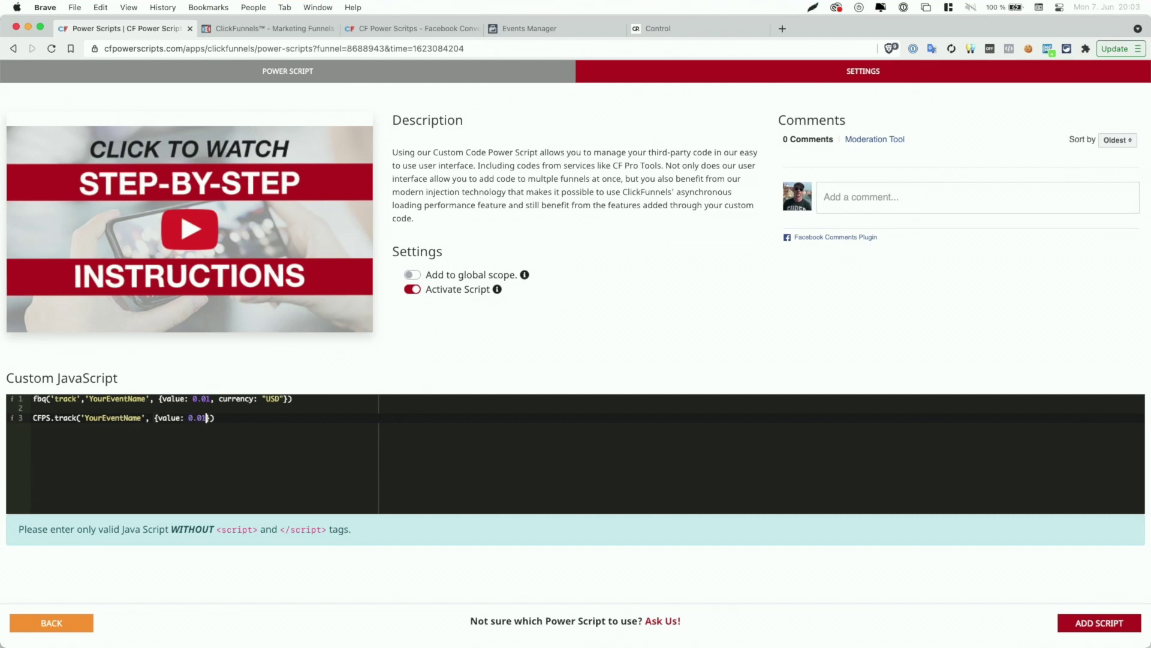
text(rency: "USD)
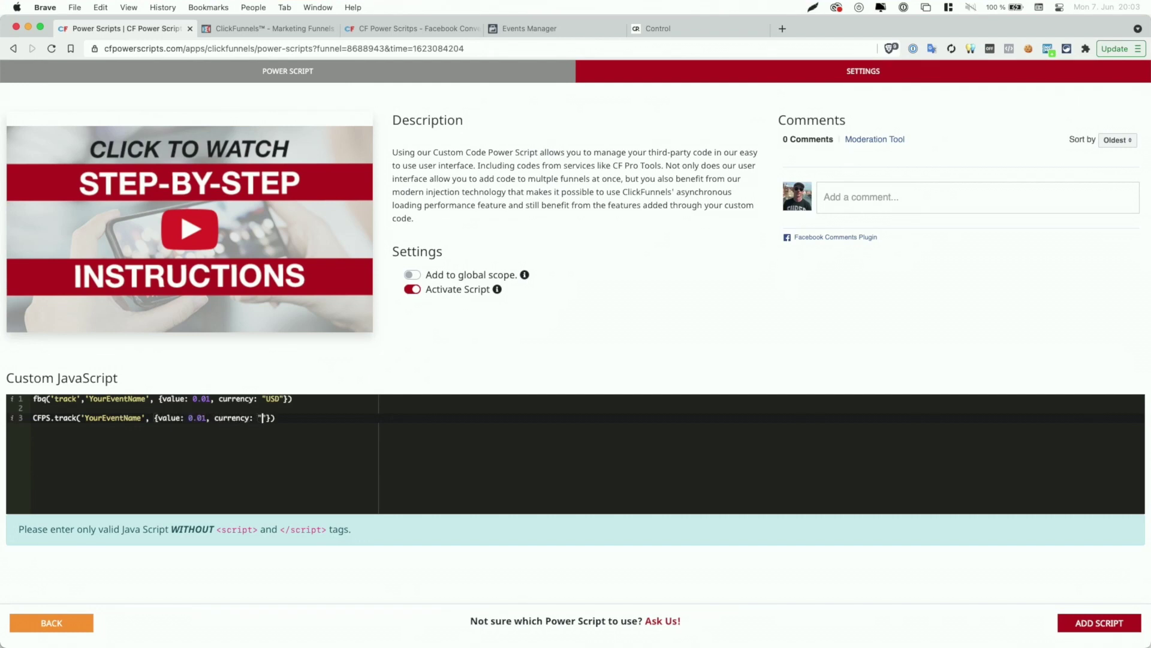